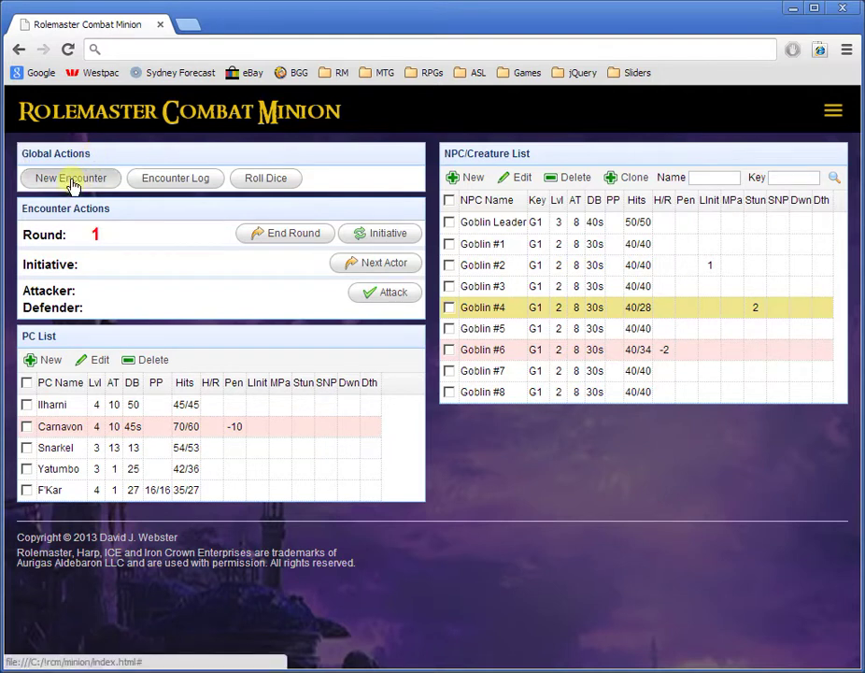
Step: View the encounter log for the current round and close it
{"action": "left_click", "coordinate": [179, 184]}
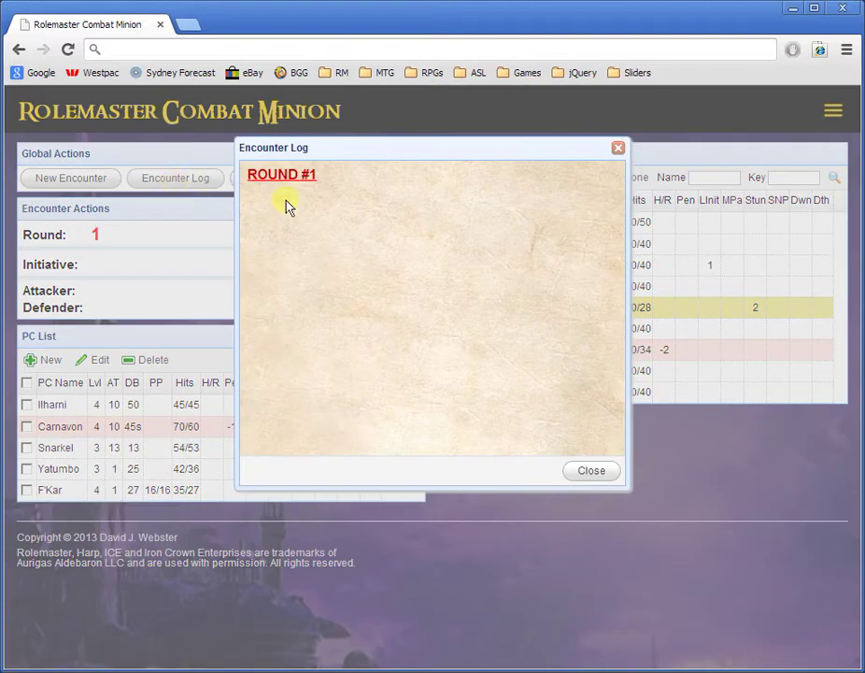
{"action": "left_click", "coordinate": [618, 149]}
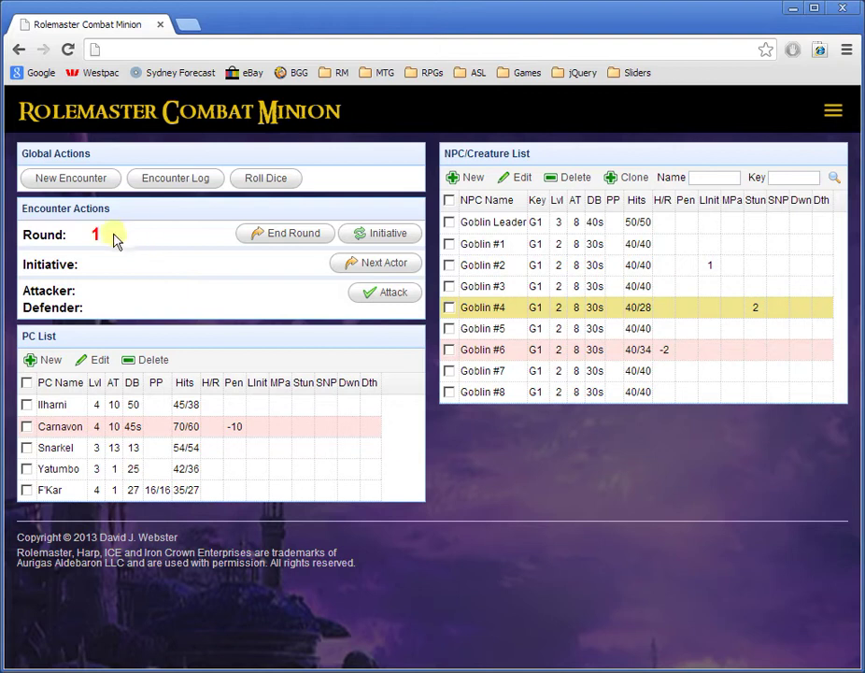
Step: Bring up the initiative rolls for all combatants and set Snarkel's roll to 70
{"action": "left_click", "coordinate": [385, 234]}
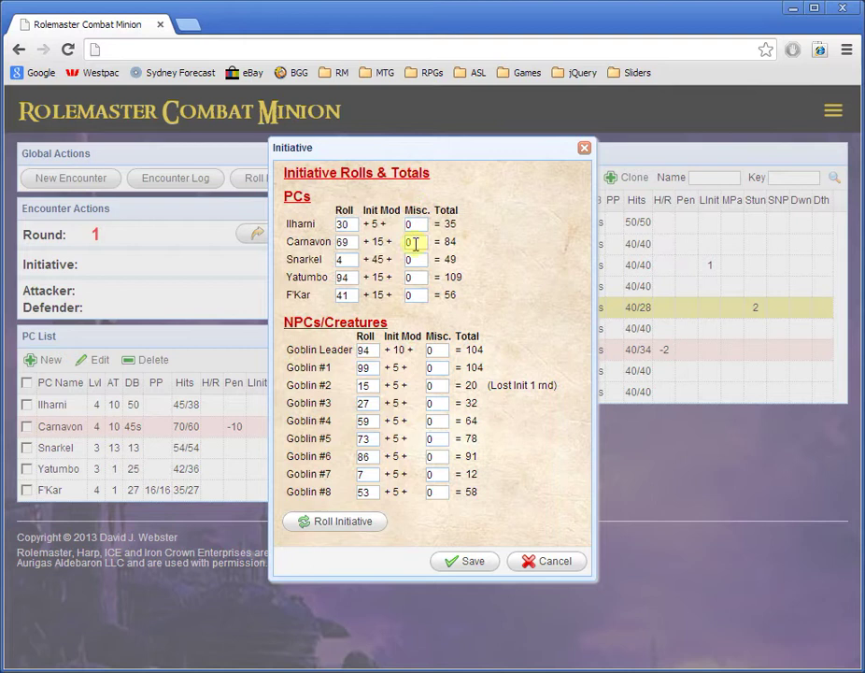
{"action": "left_click", "coordinate": [348, 261]}
{"action": "left_click", "coordinate": [351, 224]}
{"action": "left_click", "coordinate": [350, 243]}
{"action": "left_click", "coordinate": [346, 224]}
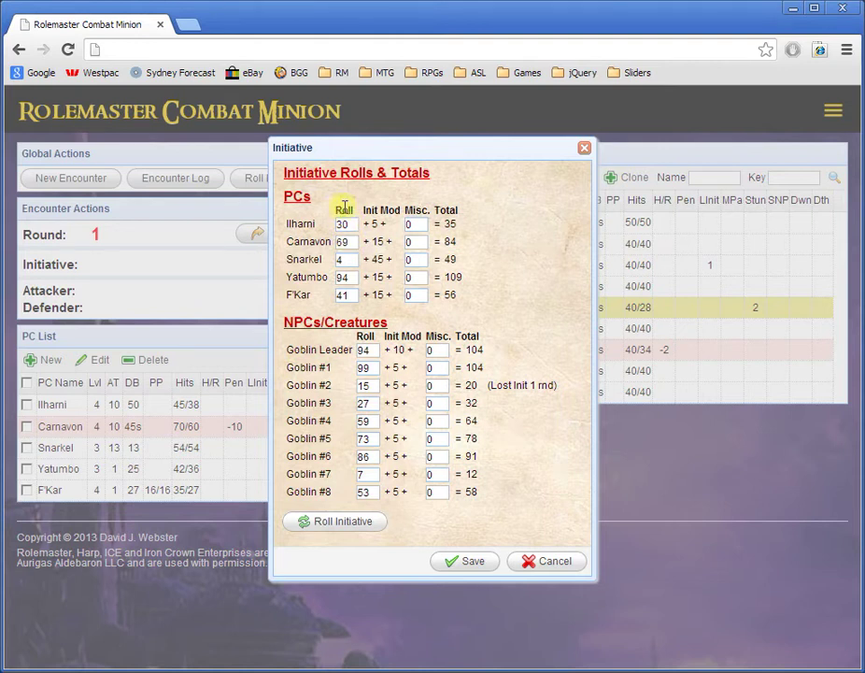
{"action": "left_click", "coordinate": [346, 259]}
{"action": "double_click", "coordinate": [346, 260]}
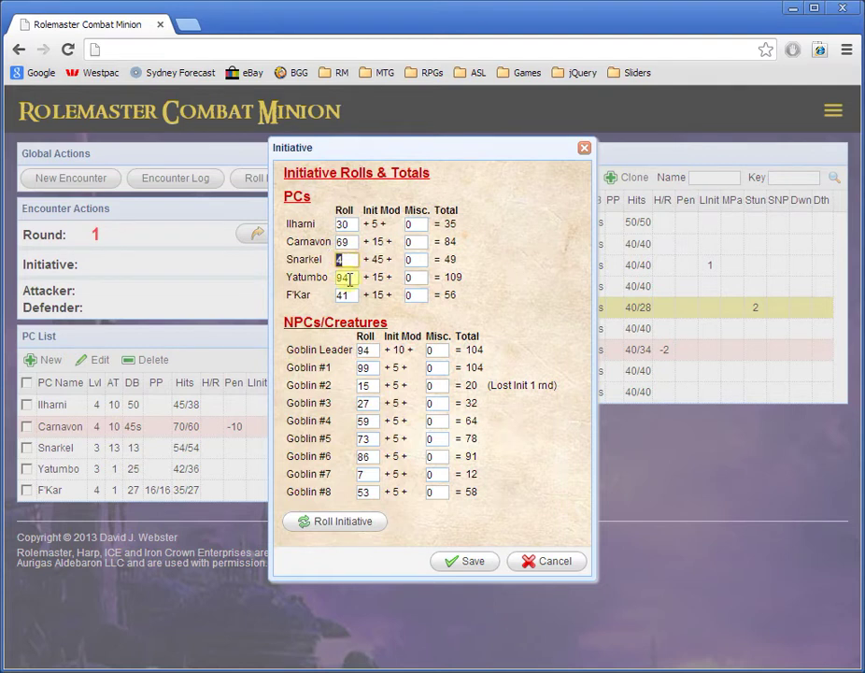
{"action": "type", "text": "70"}
{"action": "left_click", "coordinate": [374, 264]}
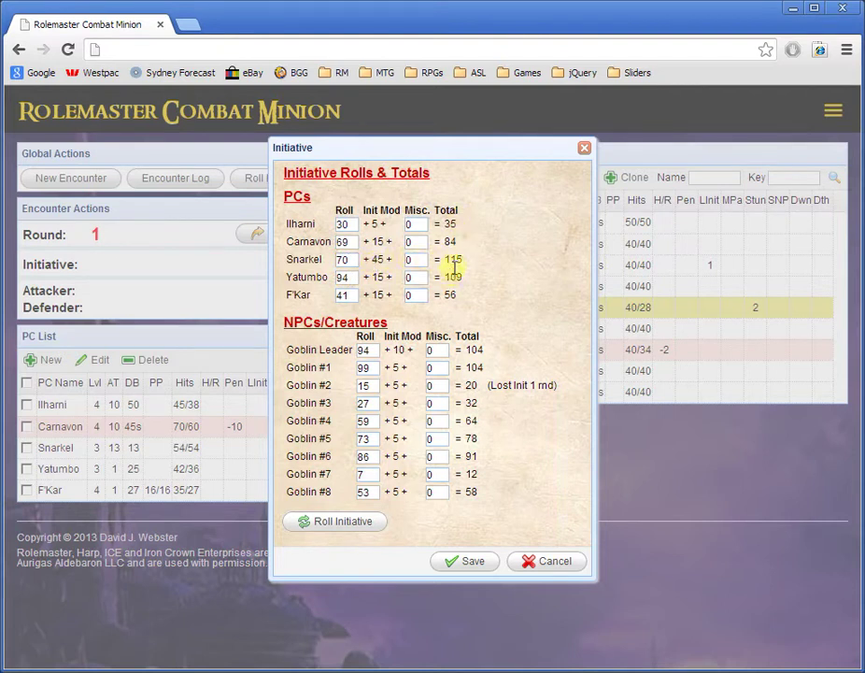
Step: Give Snarkel a miscellaneous initiative modifier of 5 and save the initiative rolls
{"action": "double_click", "coordinate": [411, 259]}
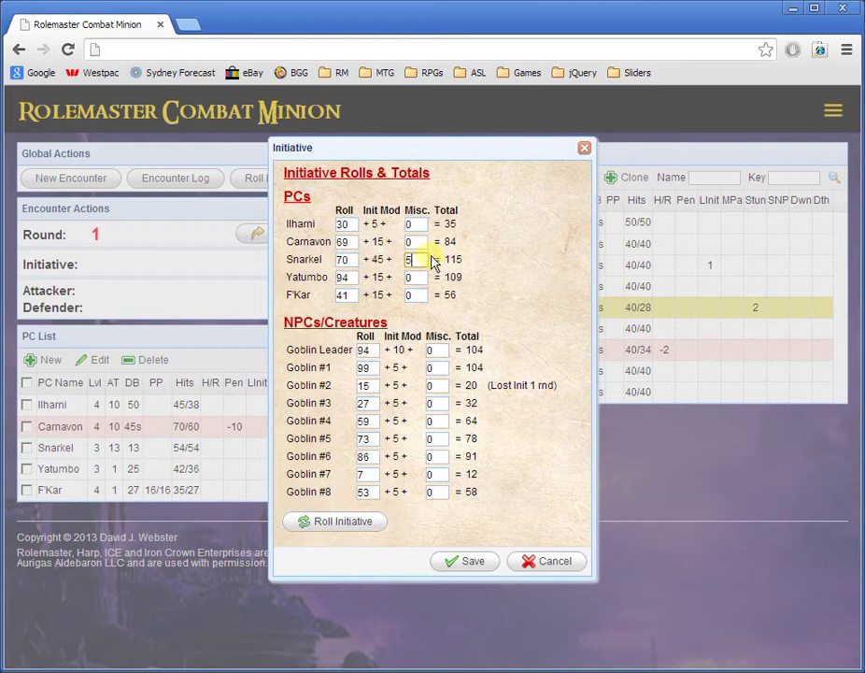
{"action": "type", "text": "5"}
{"action": "left_click", "coordinate": [475, 271]}
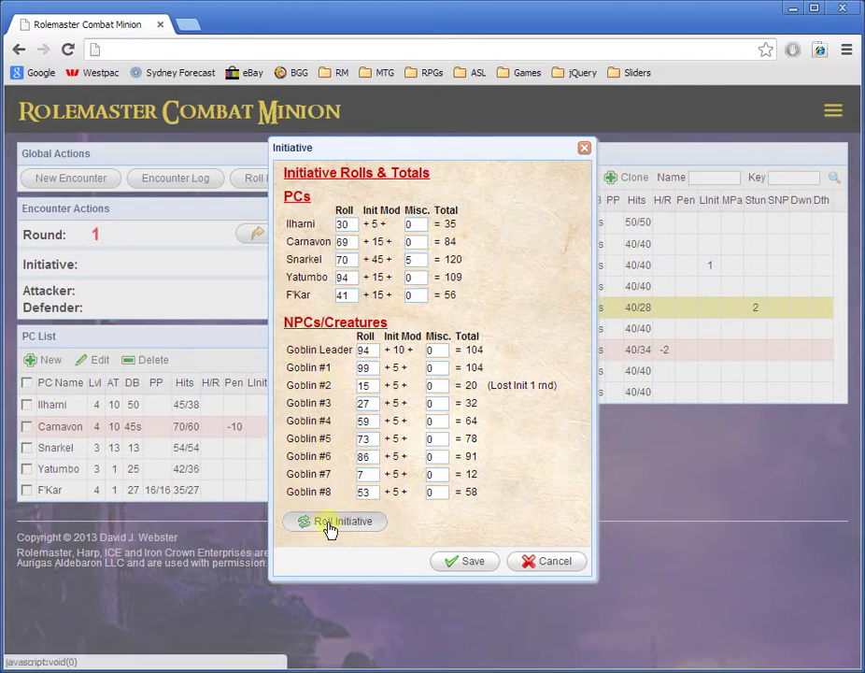
{"action": "left_click", "coordinate": [469, 570]}
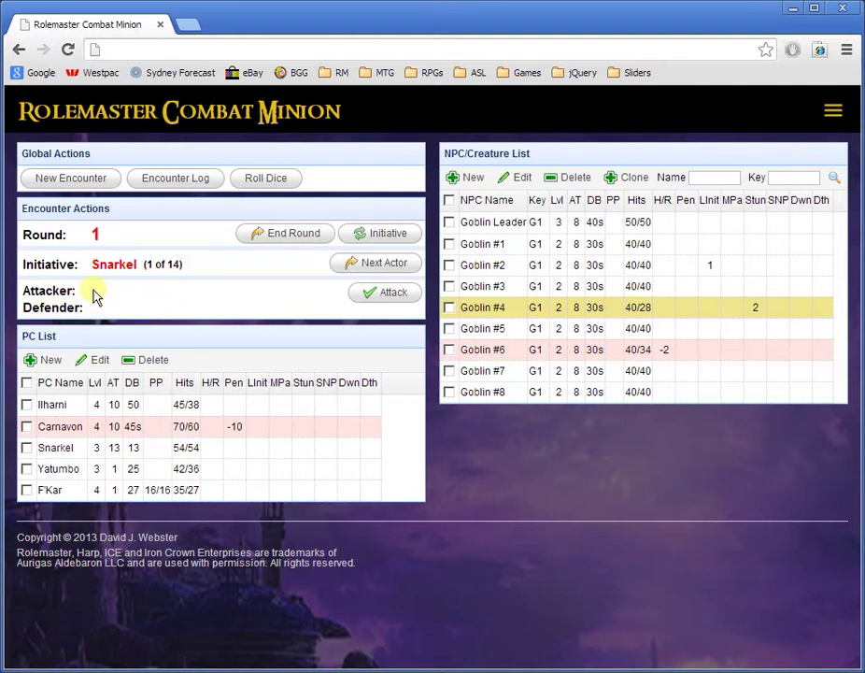
Step: Start an attack with Snarkel as attacker and Goblin Leader as defender
{"action": "left_click", "coordinate": [61, 451]}
{"action": "left_click", "coordinate": [495, 225]}
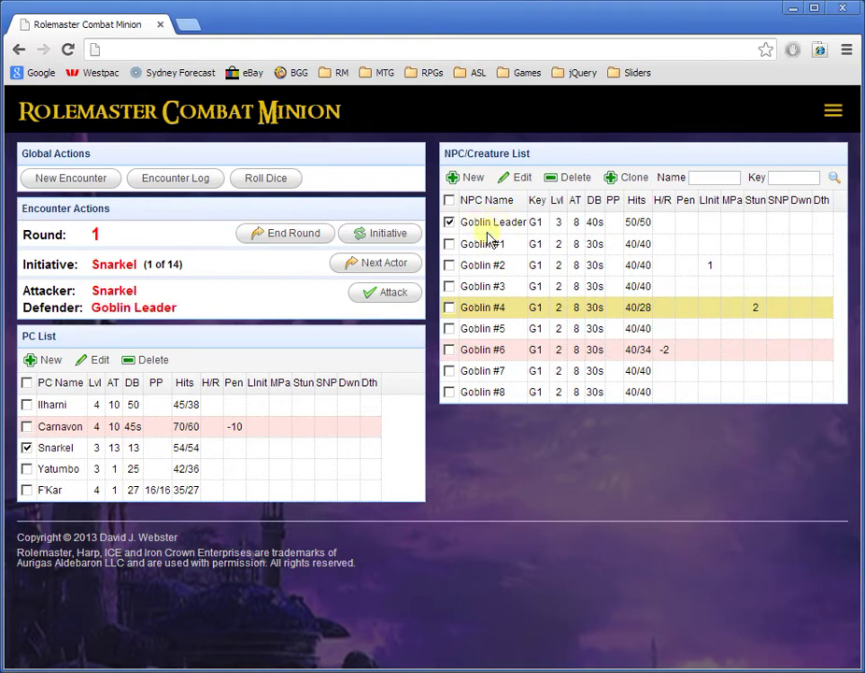
{"action": "left_click", "coordinate": [388, 295]}
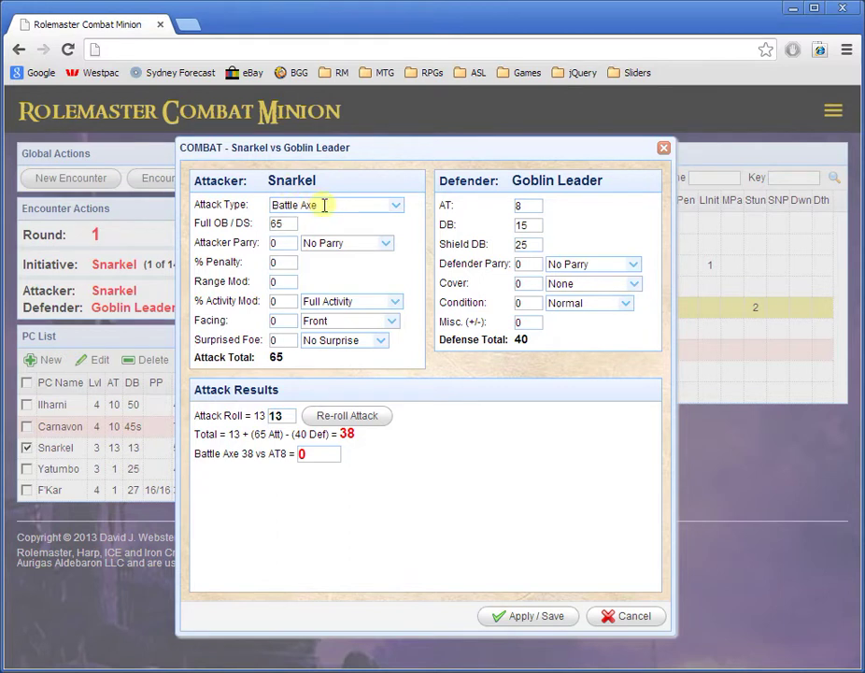
Step: Examine Snarkel's offensive bonus and the available attack types, including the ranged weapon and directed spell categories
{"action": "double_click", "coordinate": [285, 226]}
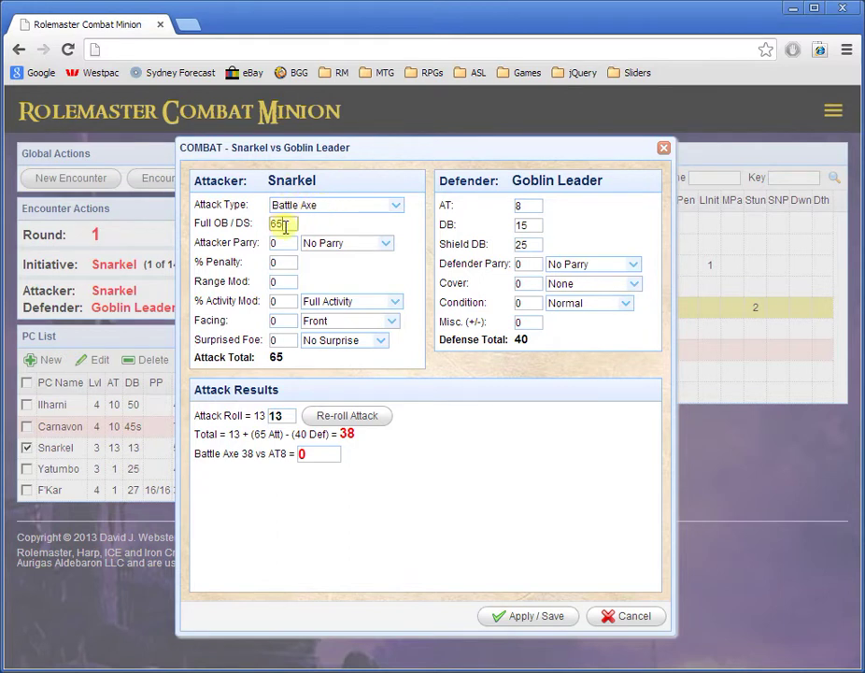
{"action": "left_click", "coordinate": [320, 231]}
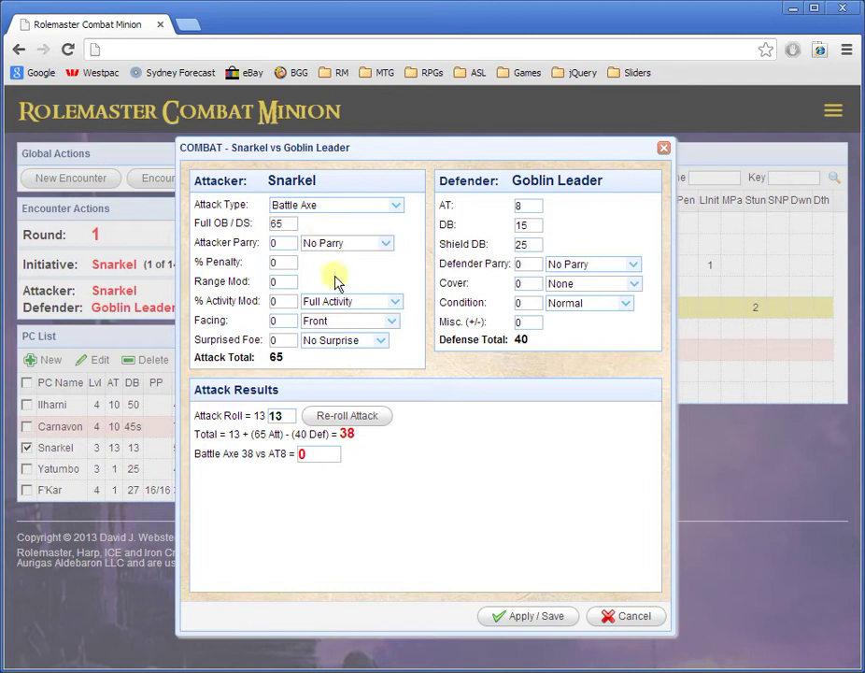
{"action": "left_click", "coordinate": [397, 209]}
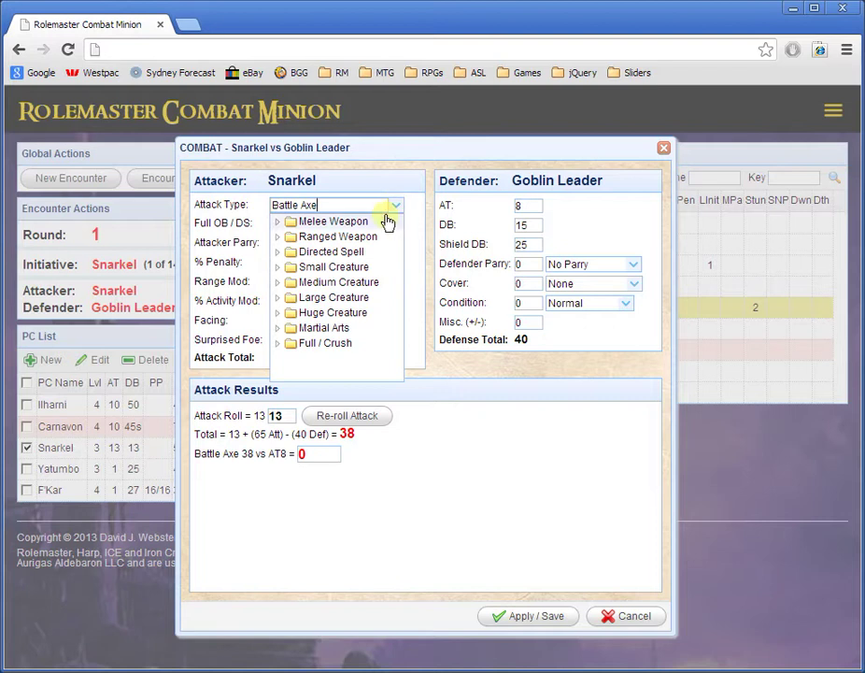
{"action": "left_click", "coordinate": [278, 238]}
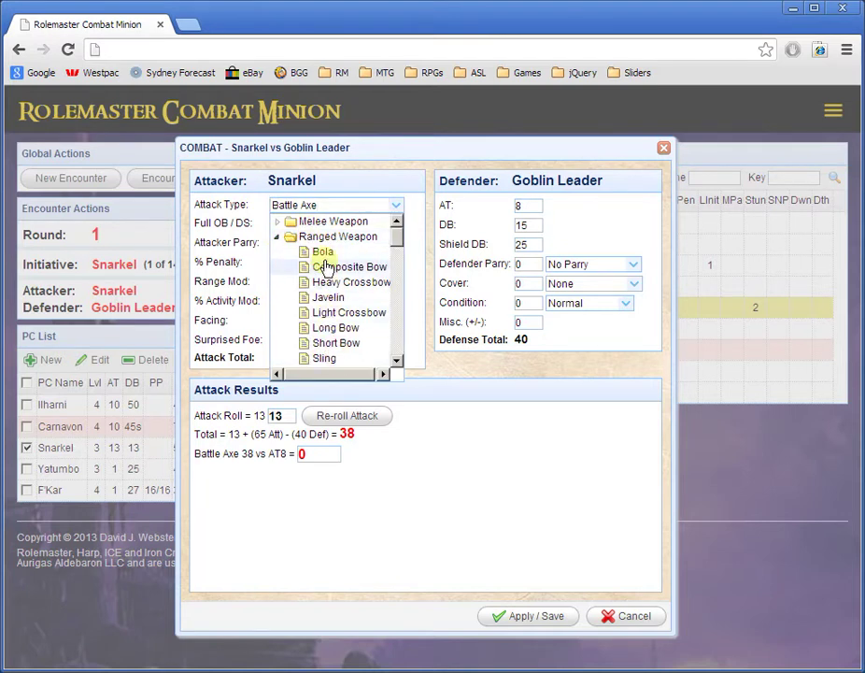
{"action": "left_click", "coordinate": [278, 239]}
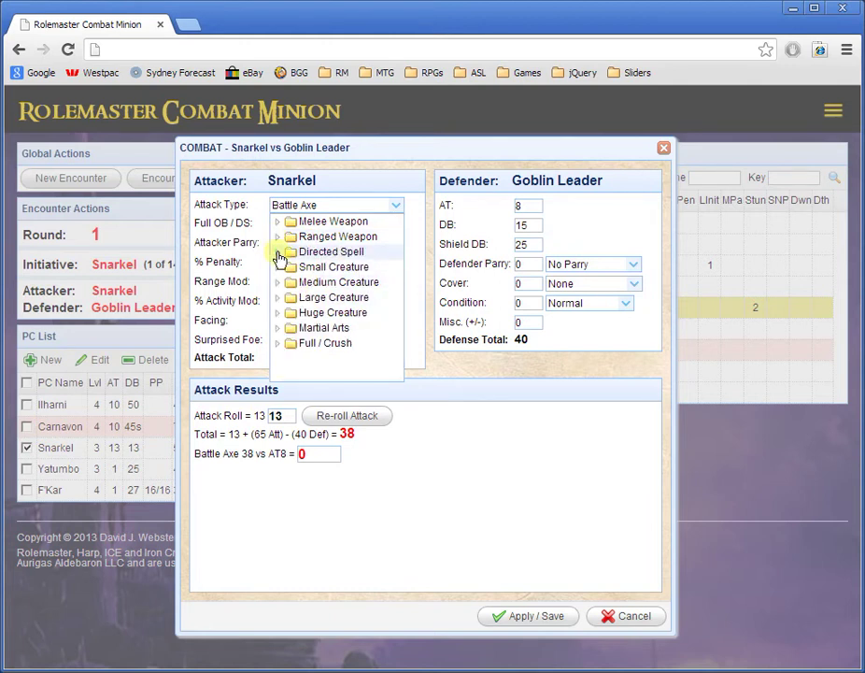
{"action": "left_click", "coordinate": [279, 252]}
{"action": "left_click", "coordinate": [278, 251]}
{"action": "left_click", "coordinate": [418, 234]}
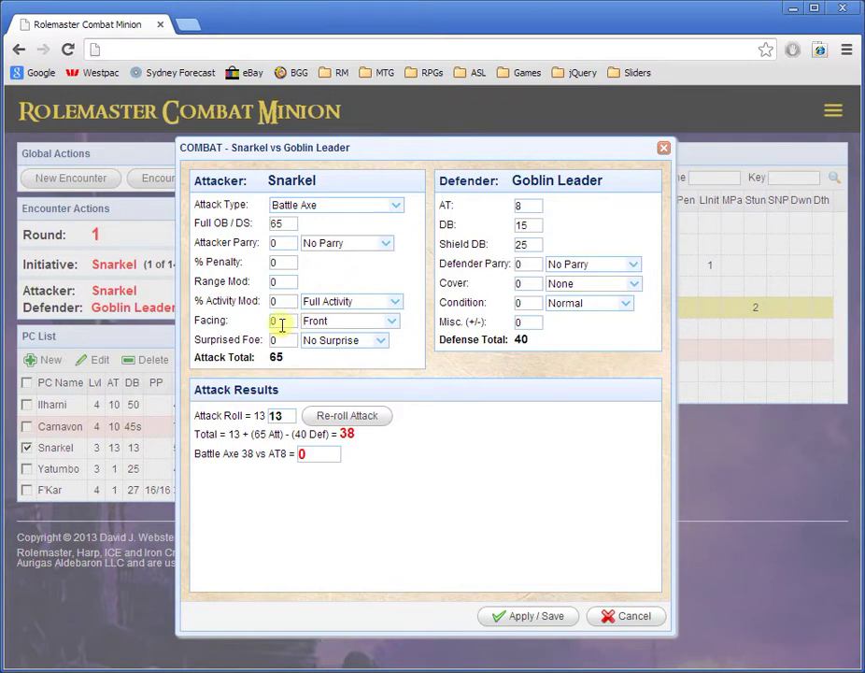
Step: Examine the facing and parry options for the attacker and the cover and condition options for the defender
{"action": "left_click", "coordinate": [394, 324]}
{"action": "left_click", "coordinate": [360, 271]}
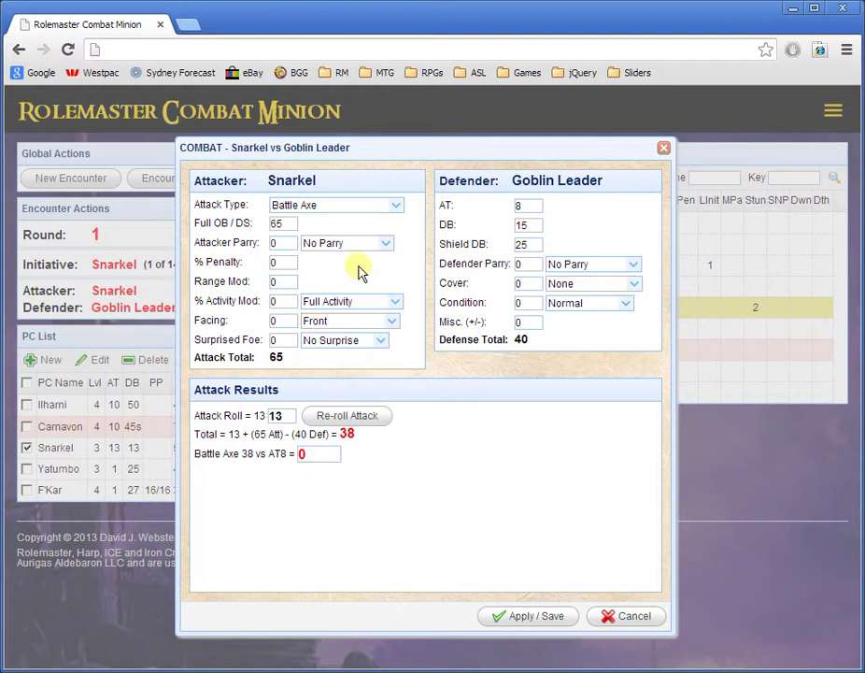
{"action": "left_click", "coordinate": [387, 245]}
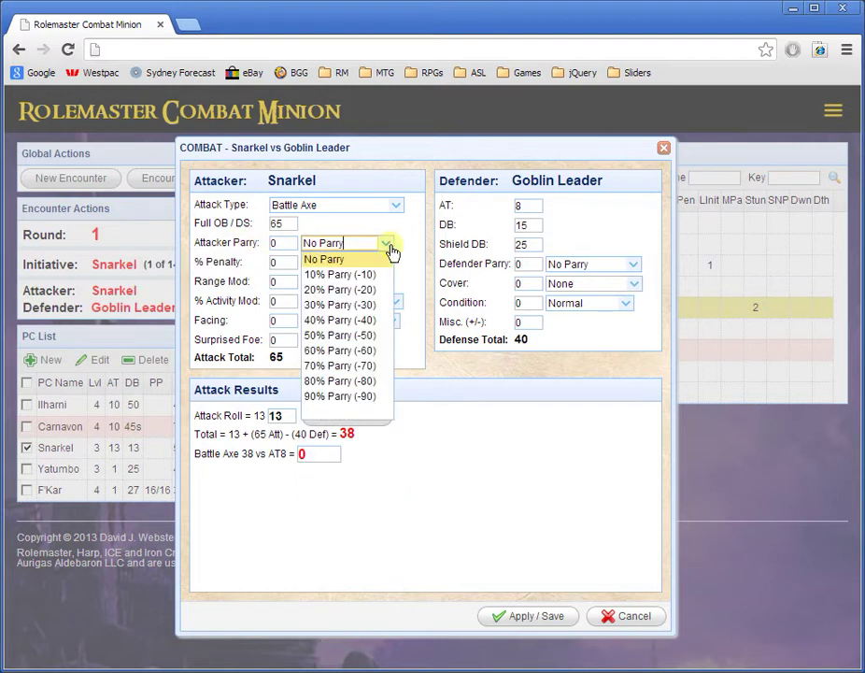
{"action": "left_click", "coordinate": [409, 257]}
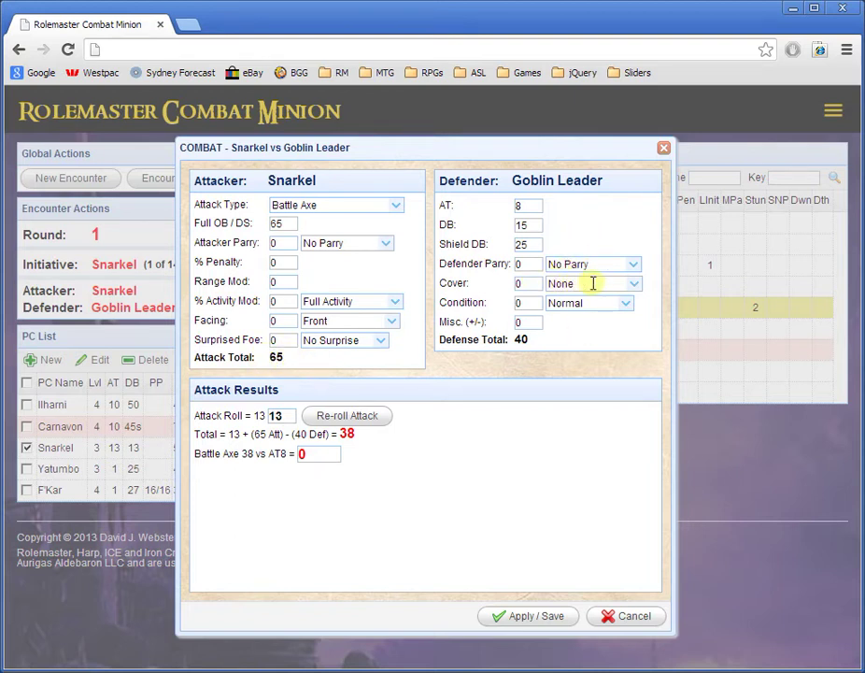
{"action": "left_click", "coordinate": [636, 284]}
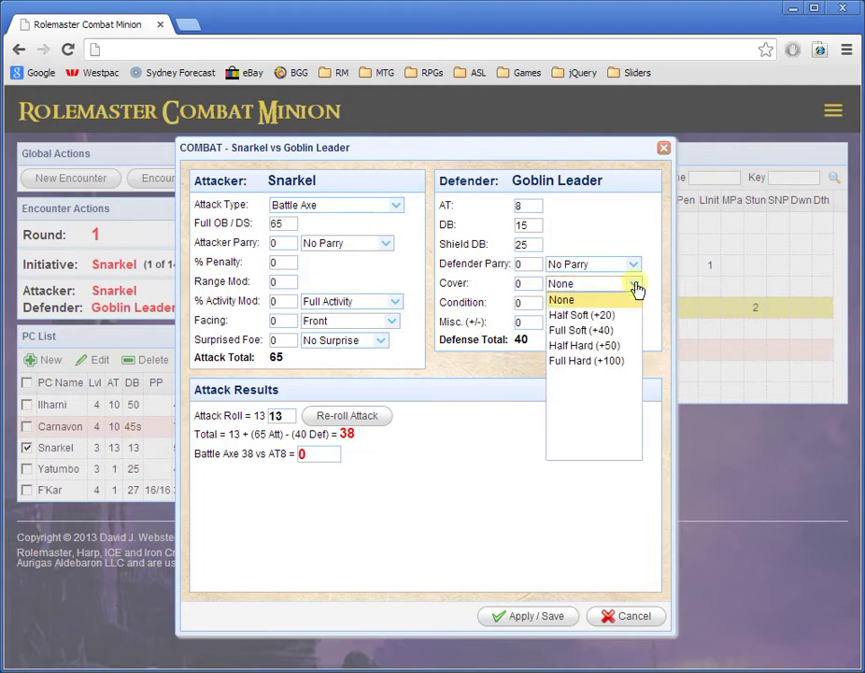
{"action": "left_click", "coordinate": [636, 284]}
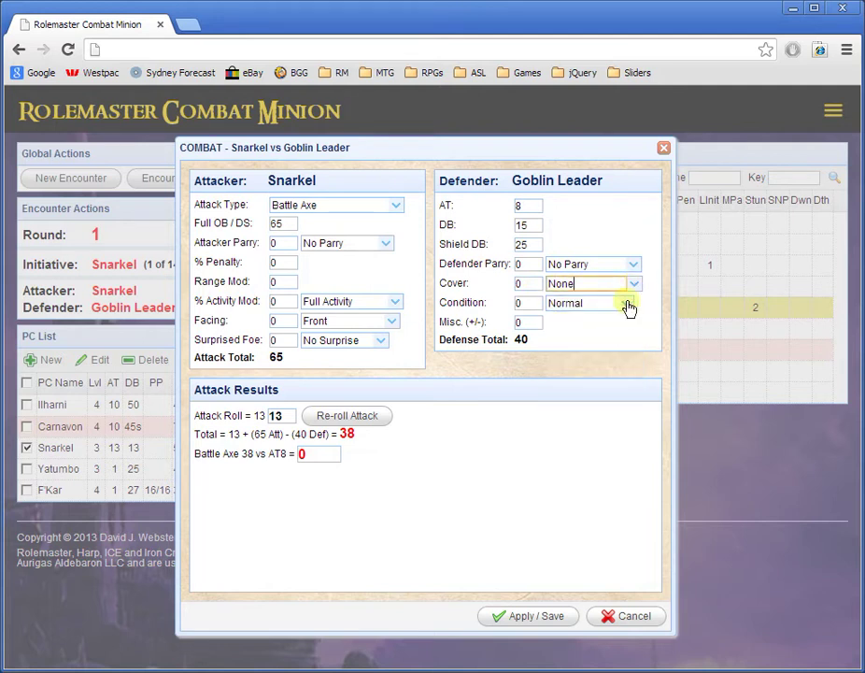
{"action": "left_click", "coordinate": [628, 308]}
{"action": "left_click", "coordinate": [645, 317]}
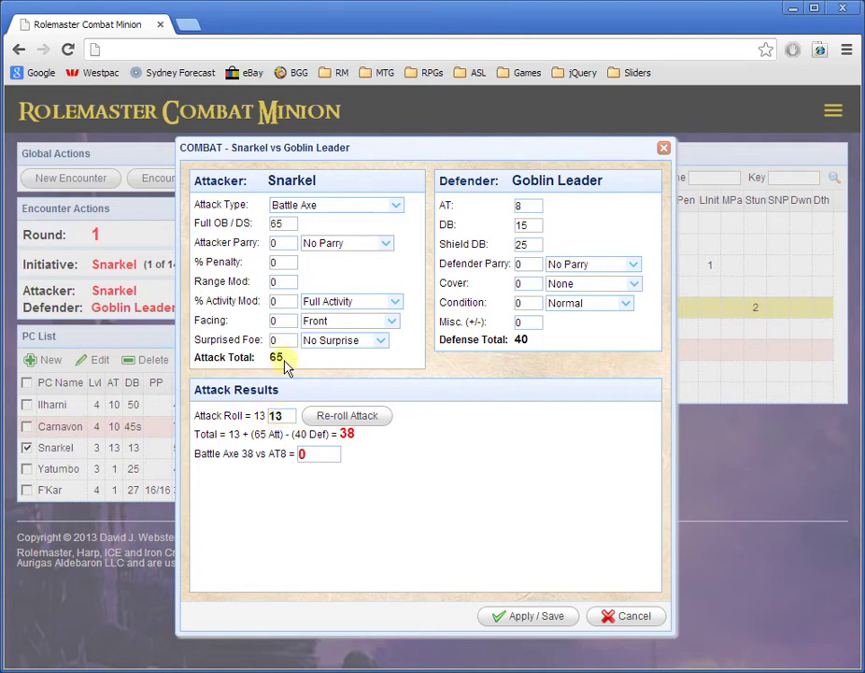
Step: Set Snarkel's attack roll to 67 and recalculate the attack result
{"action": "left_click_drag", "start_coordinate": [285, 418], "coordinate": [259, 412]}
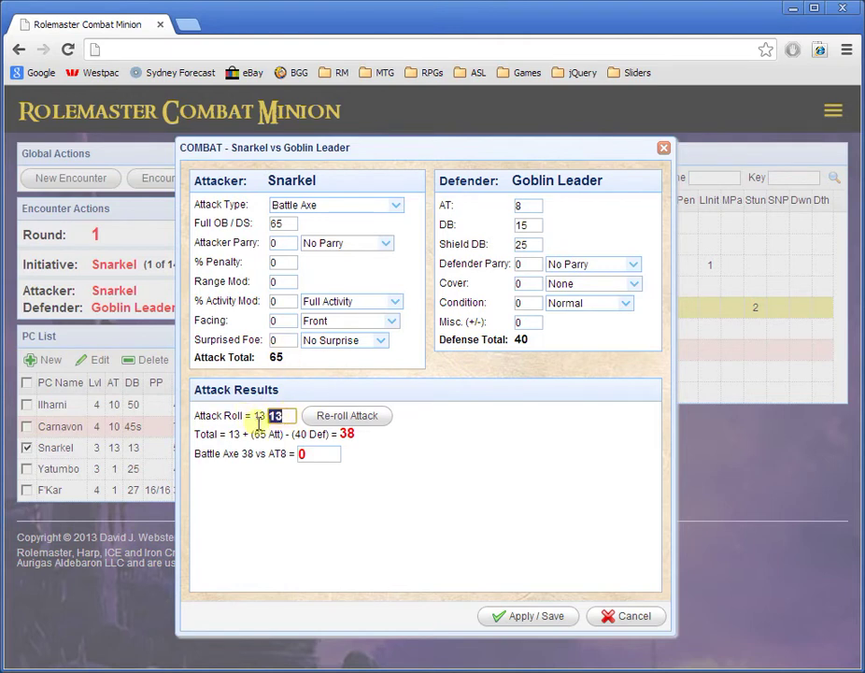
{"action": "type", "text": "67"}
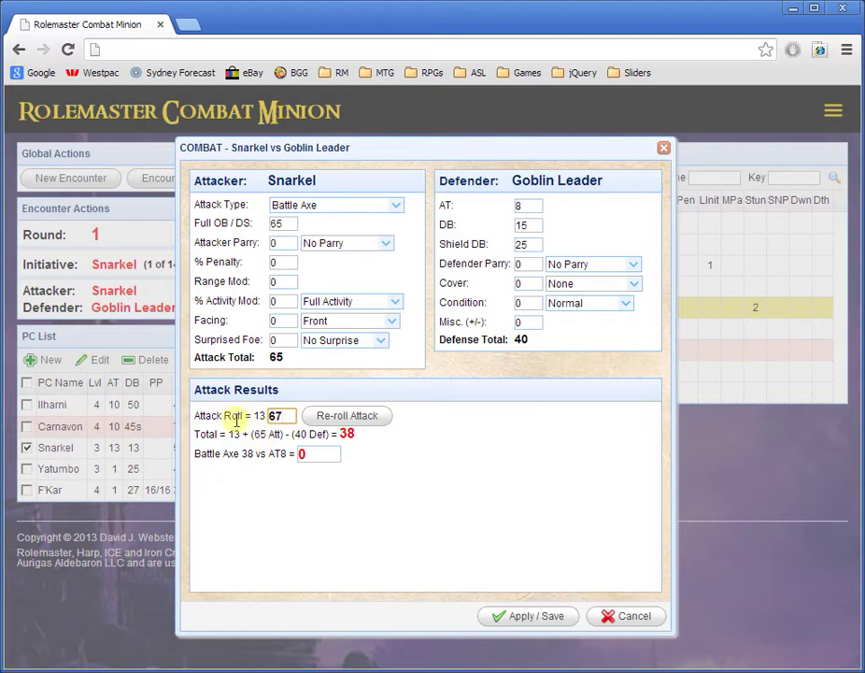
{"action": "key", "text": "Return"}
{"action": "left_click", "coordinate": [272, 417]}
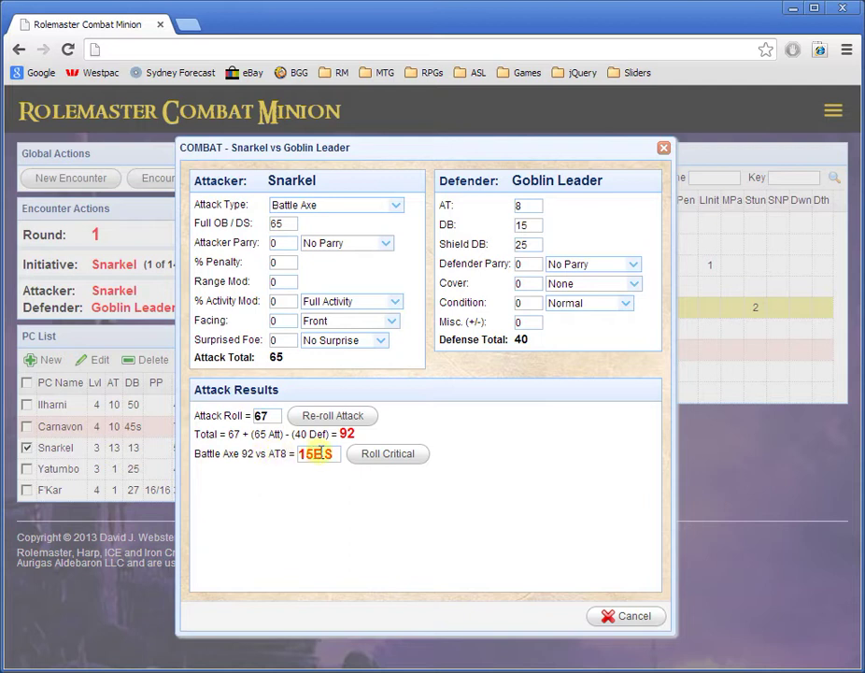
Step: Roll the critical for the battle axe hit and override the critical roll with 77
{"action": "left_click", "coordinate": [390, 455]}
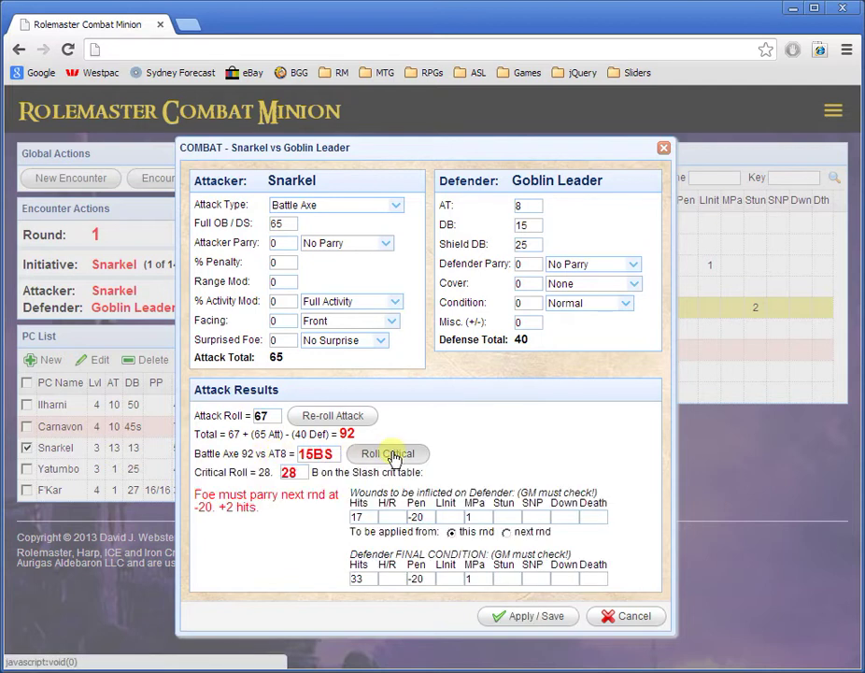
{"action": "double_click", "coordinate": [301, 471]}
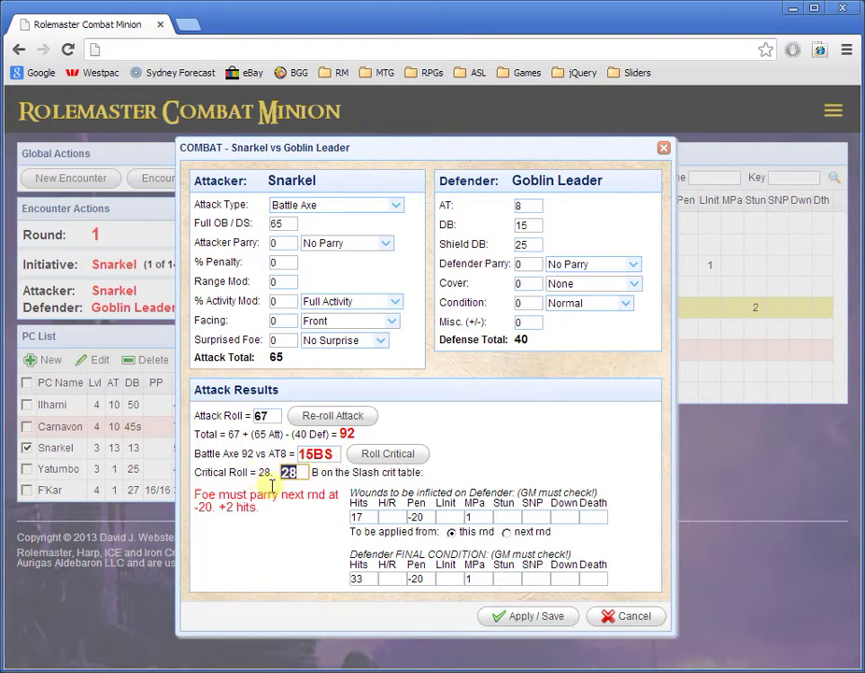
{"action": "type", "text": "77"}
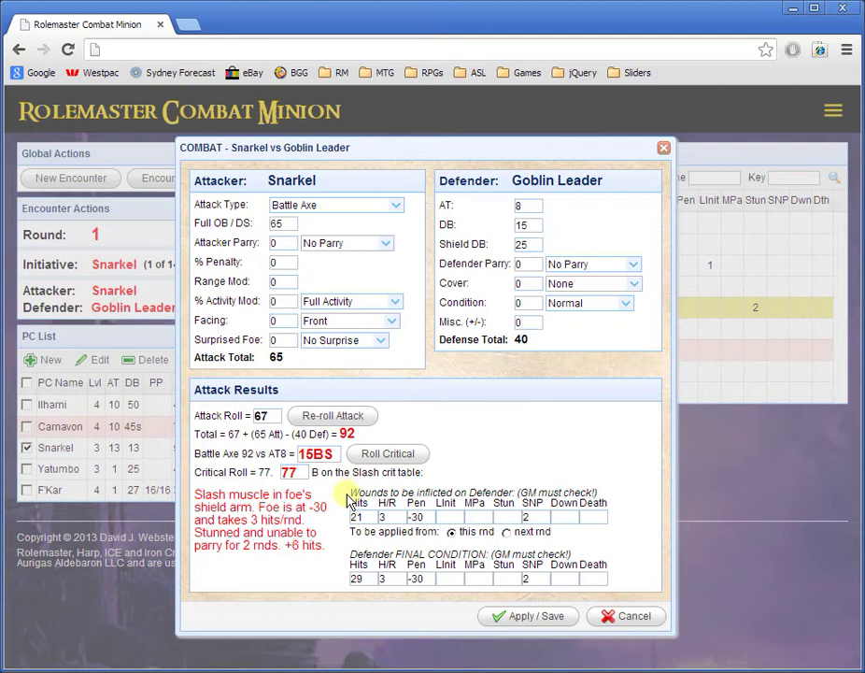
Step: Compare the slash critical description with the wounds to be inflicted on the Goblin Leader and the defender's final condition
{"action": "left_click_drag", "start_coordinate": [351, 492], "coordinate": [520, 494]}
{"action": "left_click", "coordinate": [462, 492]}
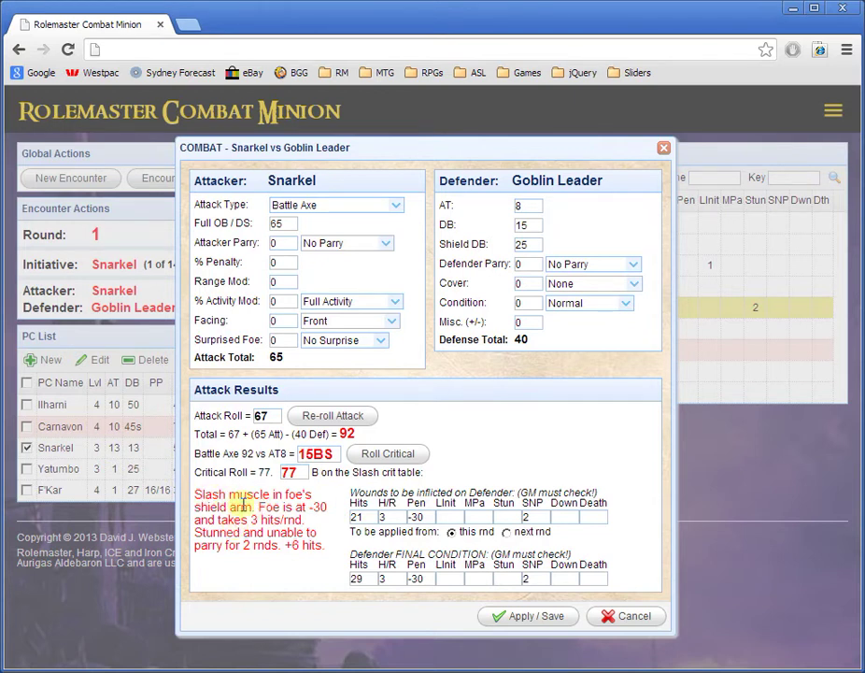
{"action": "left_click_drag", "start_coordinate": [262, 508], "coordinate": [329, 508]}
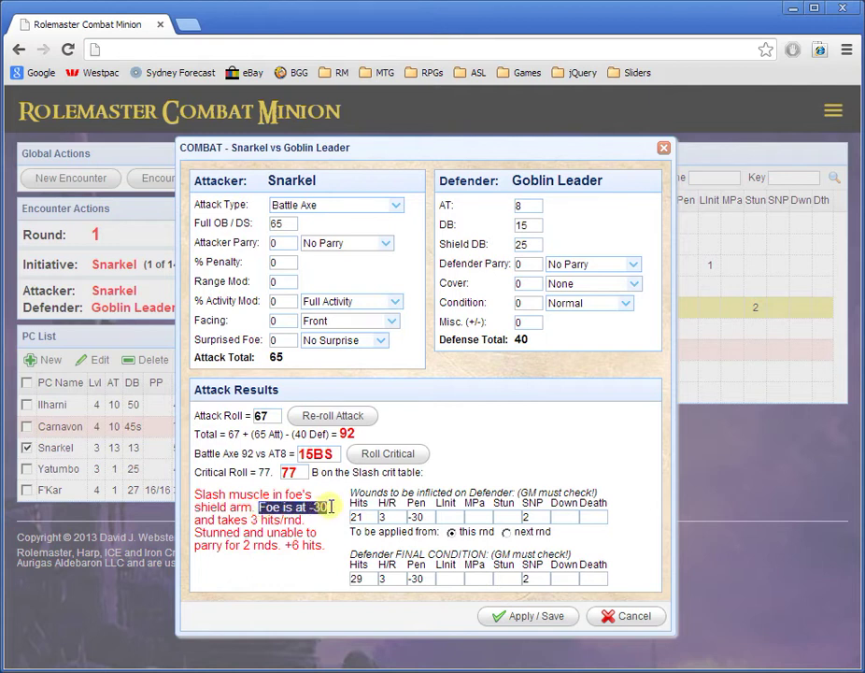
{"action": "double_click", "coordinate": [422, 517]}
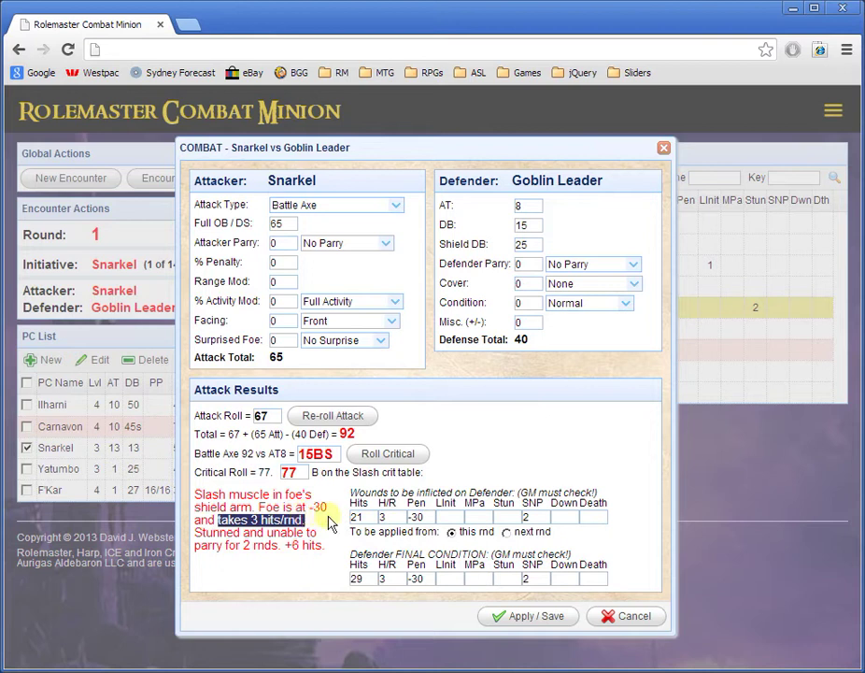
{"action": "double_click", "coordinate": [382, 517]}
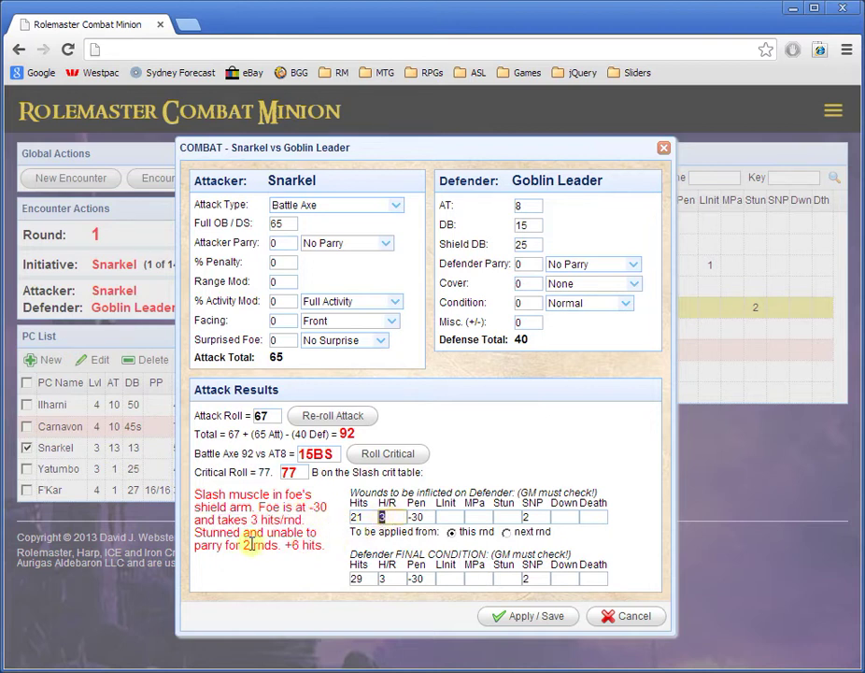
{"action": "left_click_drag", "start_coordinate": [196, 534], "coordinate": [278, 546]}
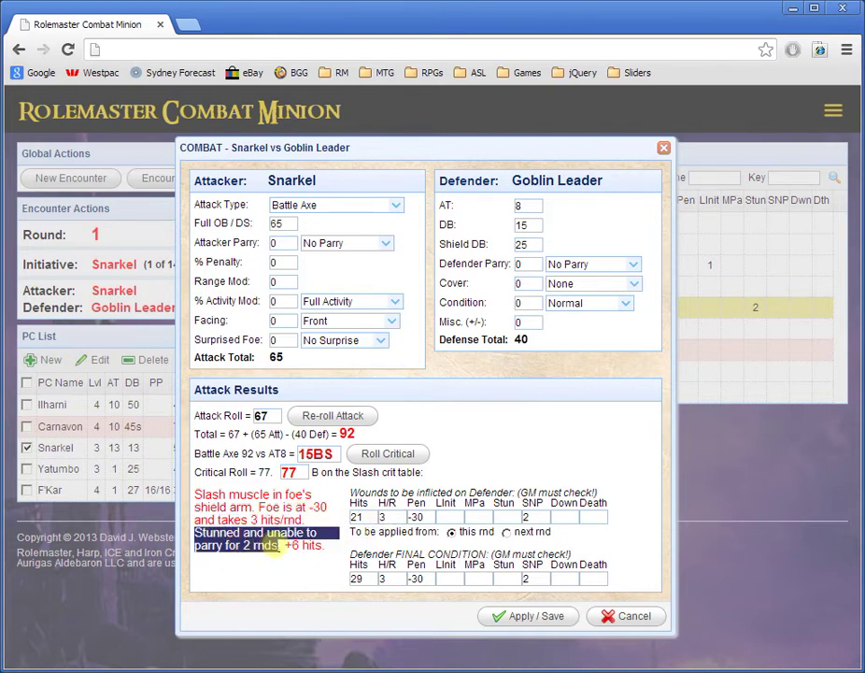
{"action": "double_click", "coordinate": [528, 517]}
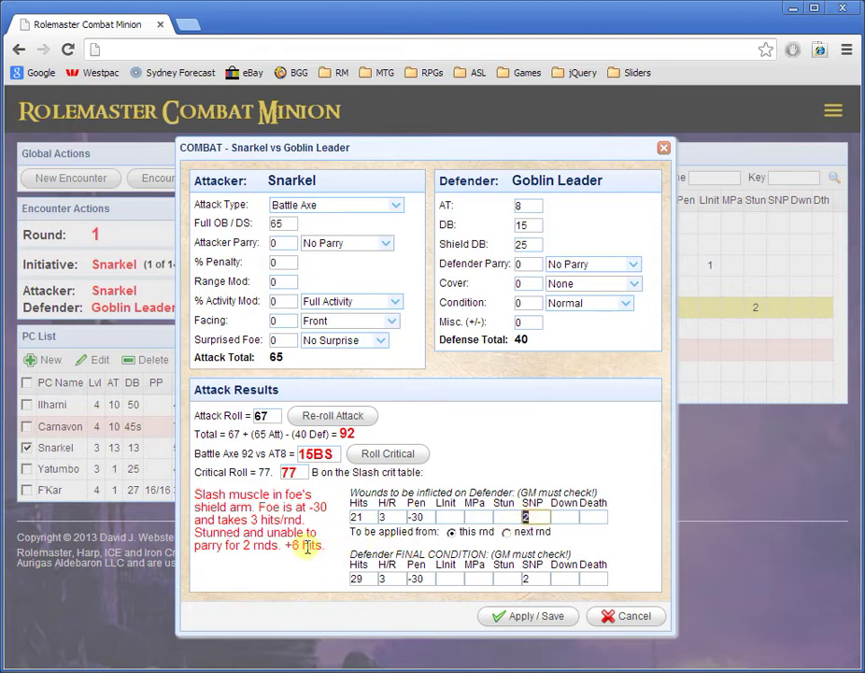
{"action": "left_click_drag", "start_coordinate": [285, 546], "coordinate": [323, 547]}
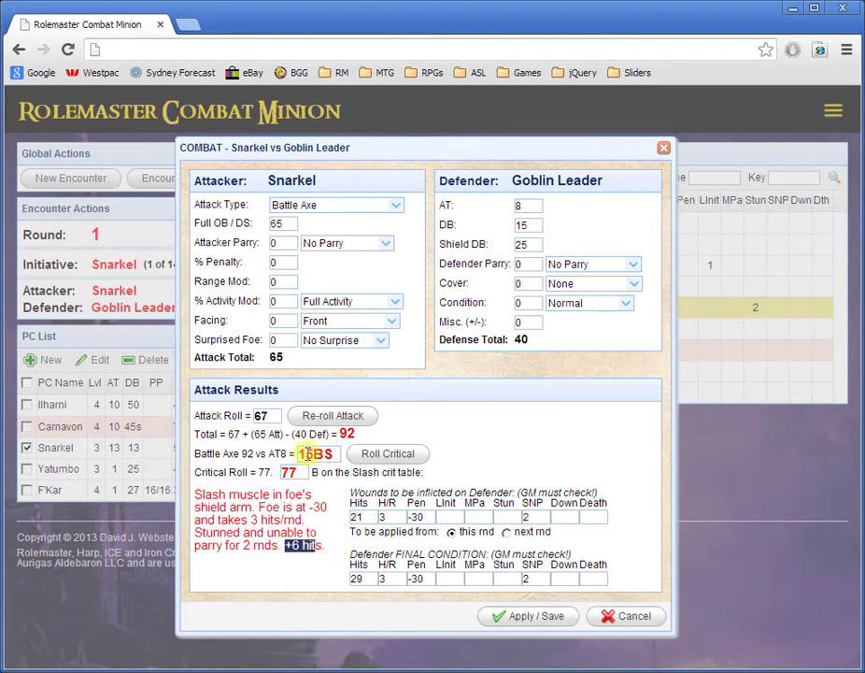
{"action": "left_click", "coordinate": [356, 516]}
{"action": "double_click", "coordinate": [356, 516]}
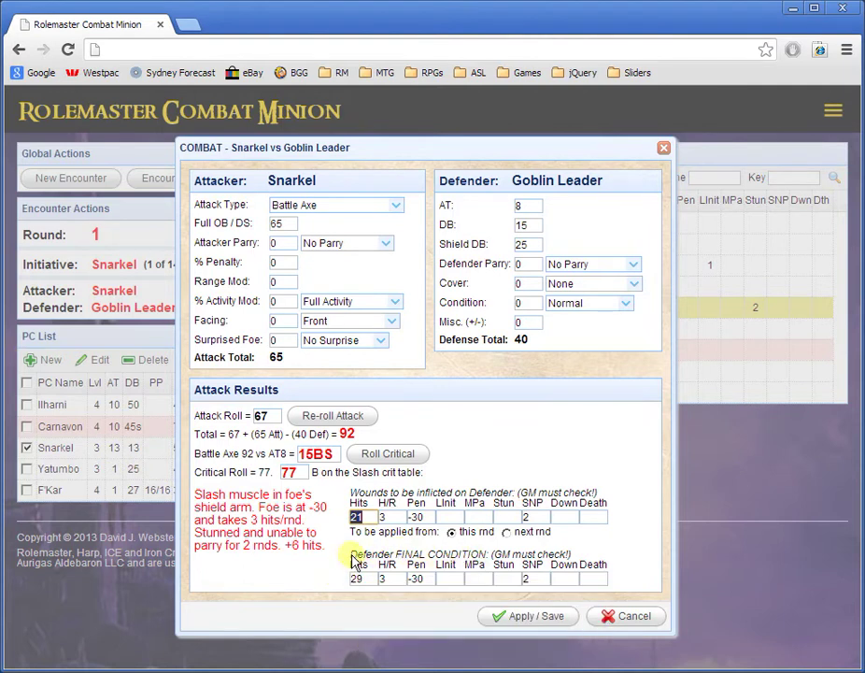
{"action": "left_click_drag", "start_coordinate": [349, 554], "coordinate": [490, 550]}
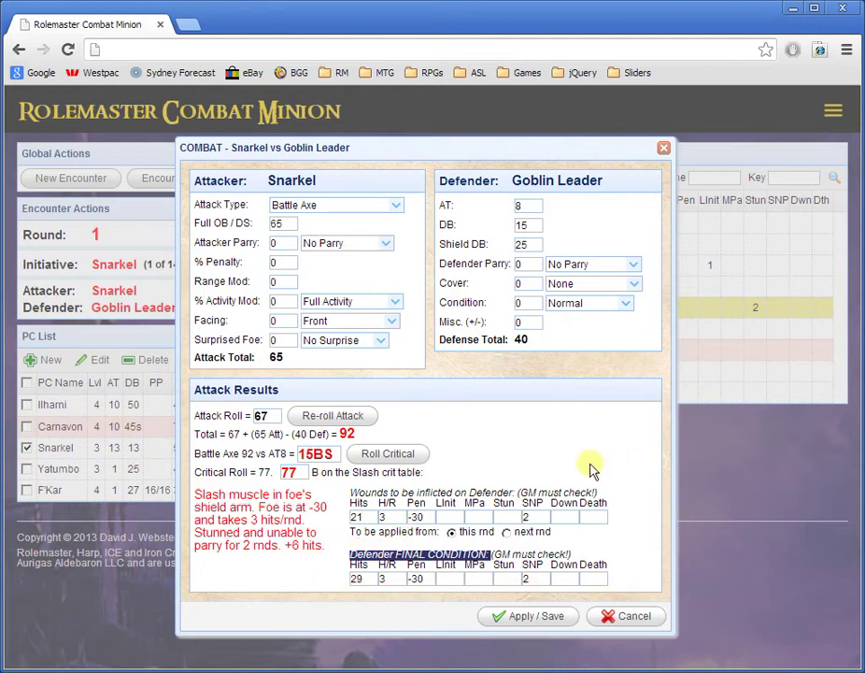
Step: Set the SNP wound inflicted on the Goblin Leader to 3 and apply Snarkel's attack results
{"action": "left_click", "coordinate": [529, 517]}
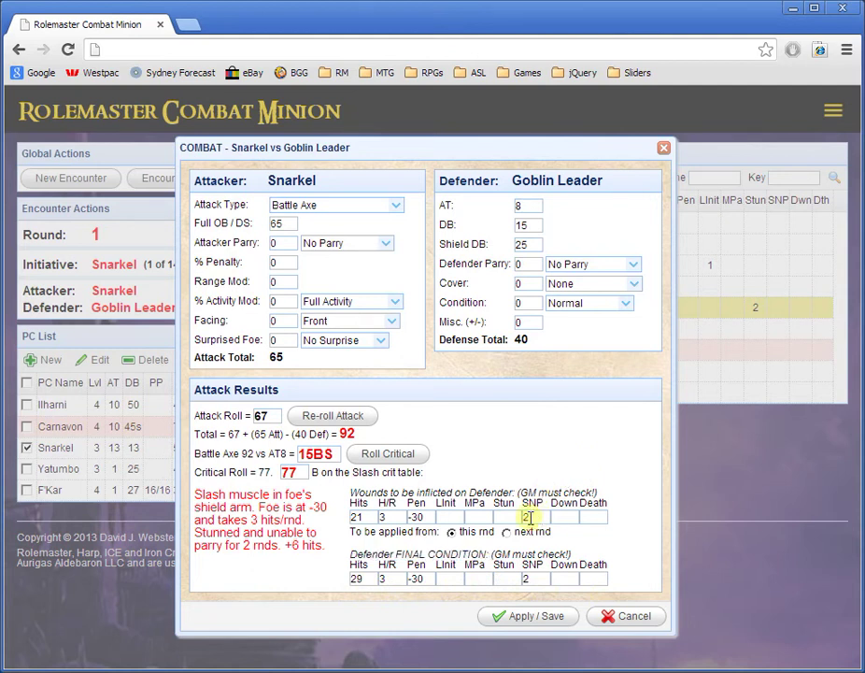
{"action": "double_click", "coordinate": [537, 517]}
{"action": "type", "text": "3"}
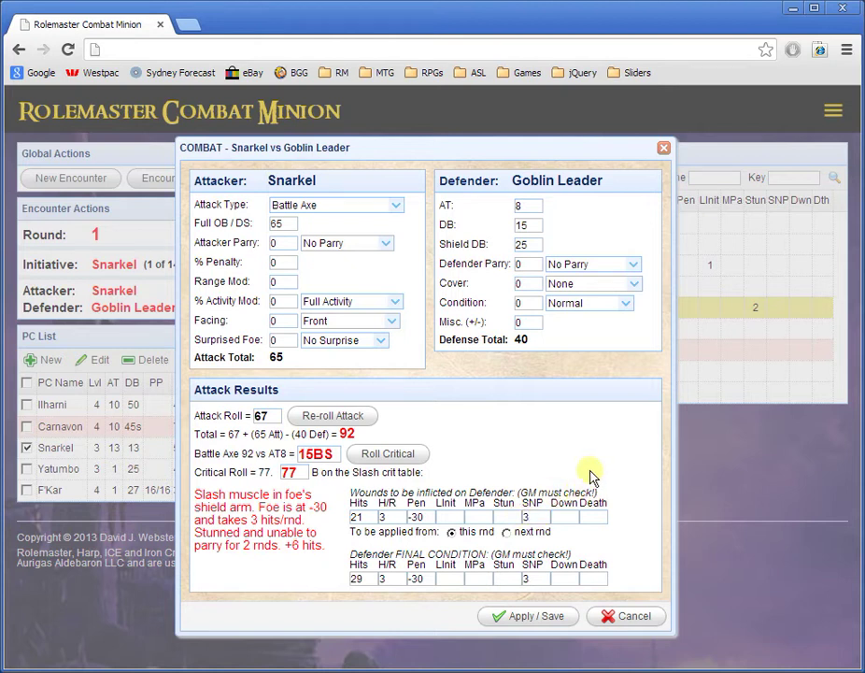
{"action": "left_click", "coordinate": [525, 581]}
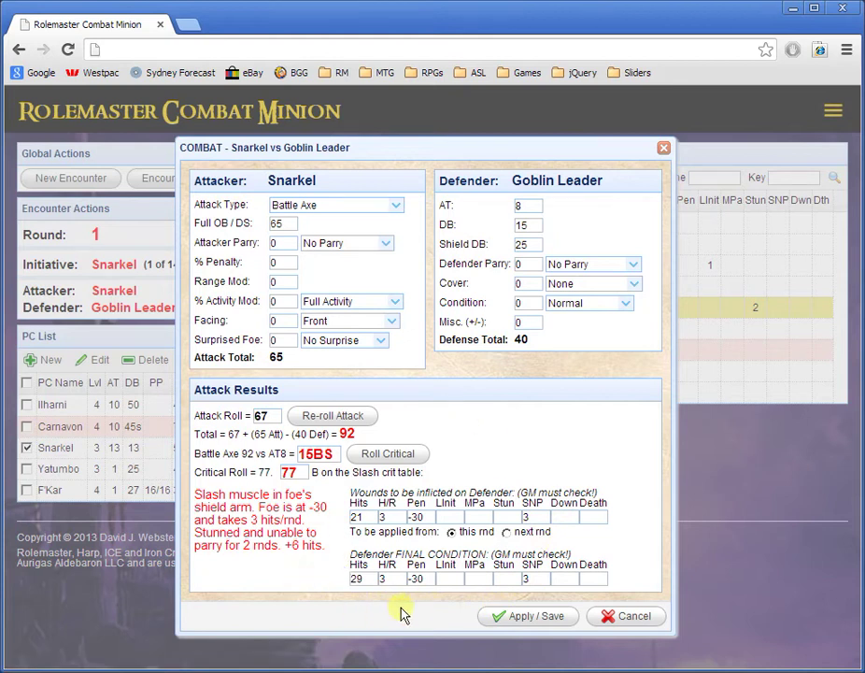
{"action": "left_click", "coordinate": [543, 621]}
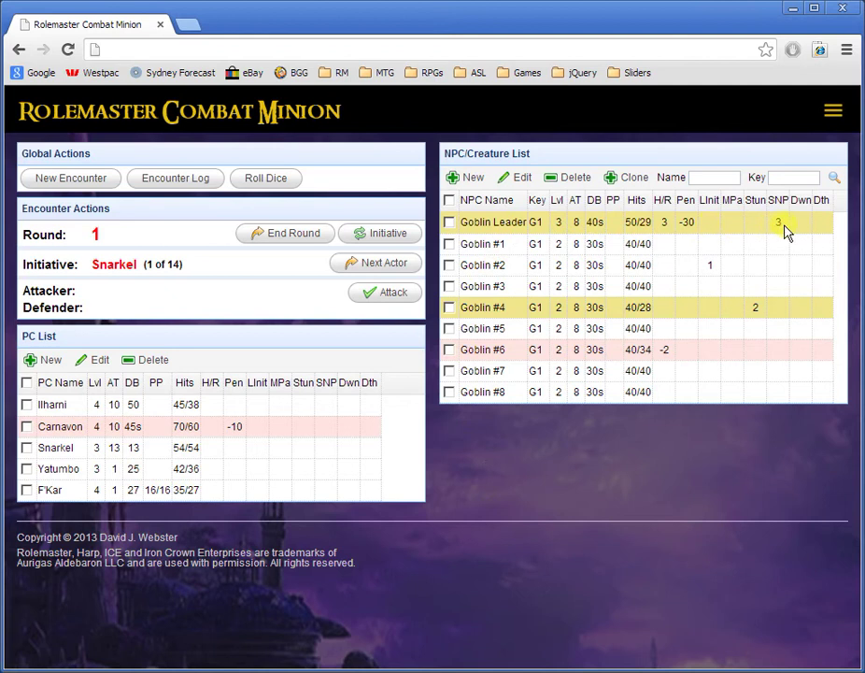
{"action": "left_click", "coordinate": [665, 222]}
{"action": "type", "text": "3"}
{"action": "left_click", "coordinate": [583, 456]}
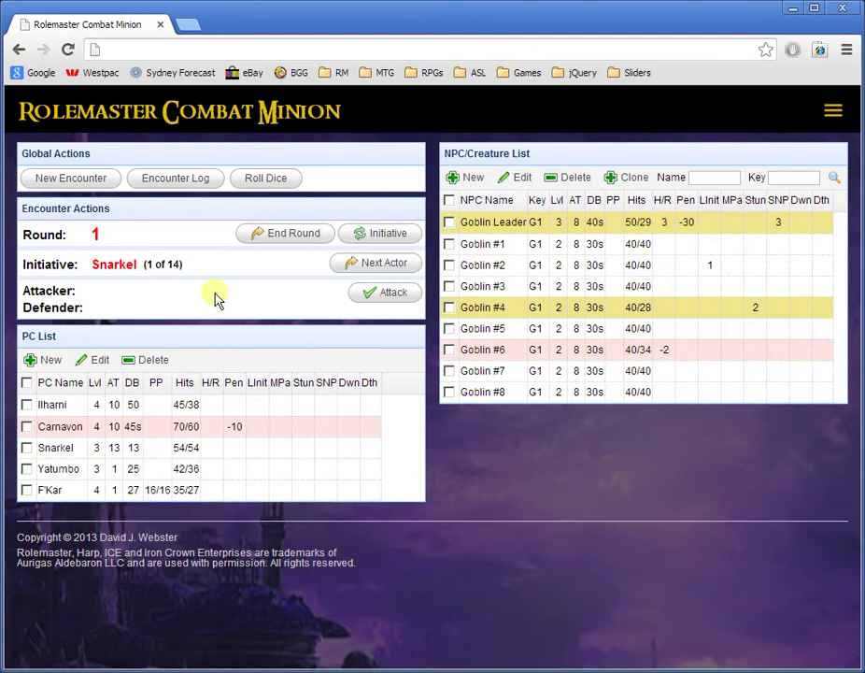
Step: Advance the initiative to Yatumbo and start an attack by Yatumbo on Goblin #3
{"action": "left_click", "coordinate": [392, 268]}
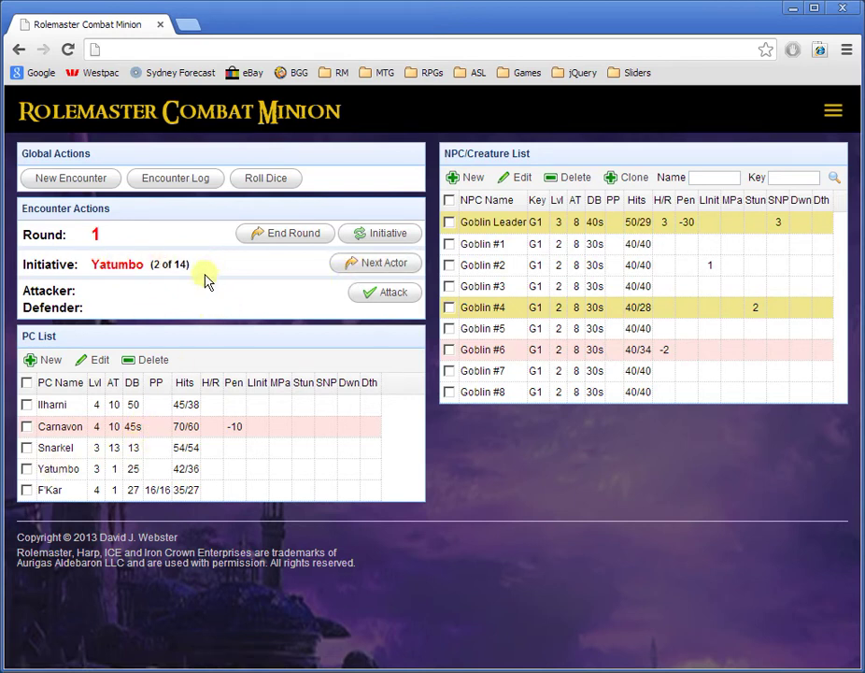
{"action": "left_click", "coordinate": [62, 468]}
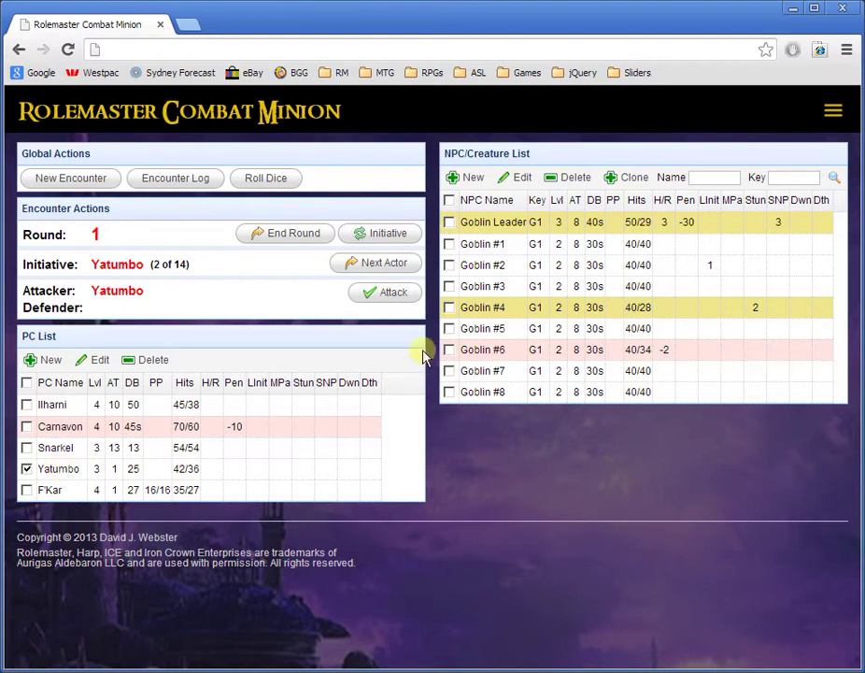
{"action": "left_click", "coordinate": [497, 291]}
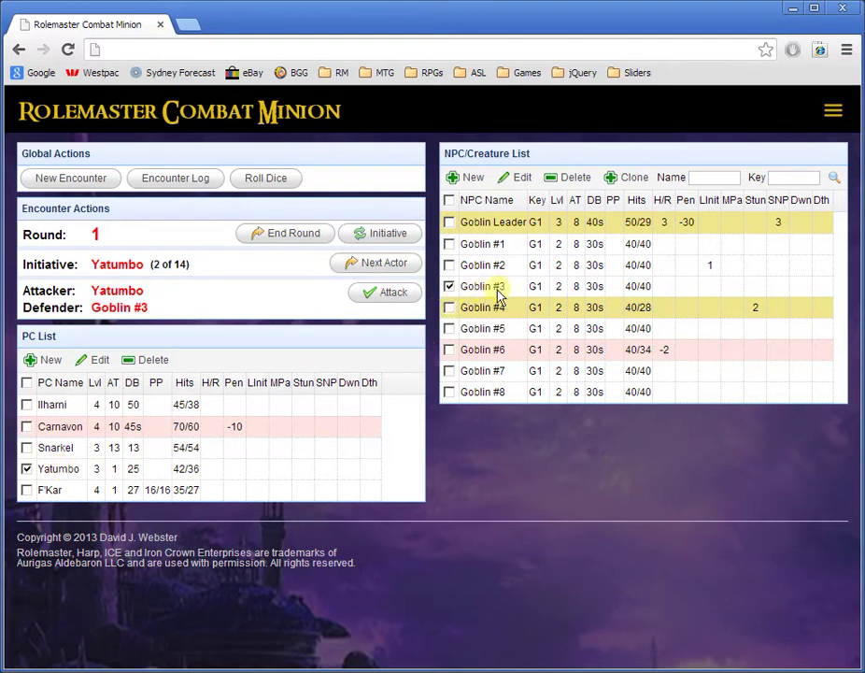
{"action": "left_click", "coordinate": [391, 293]}
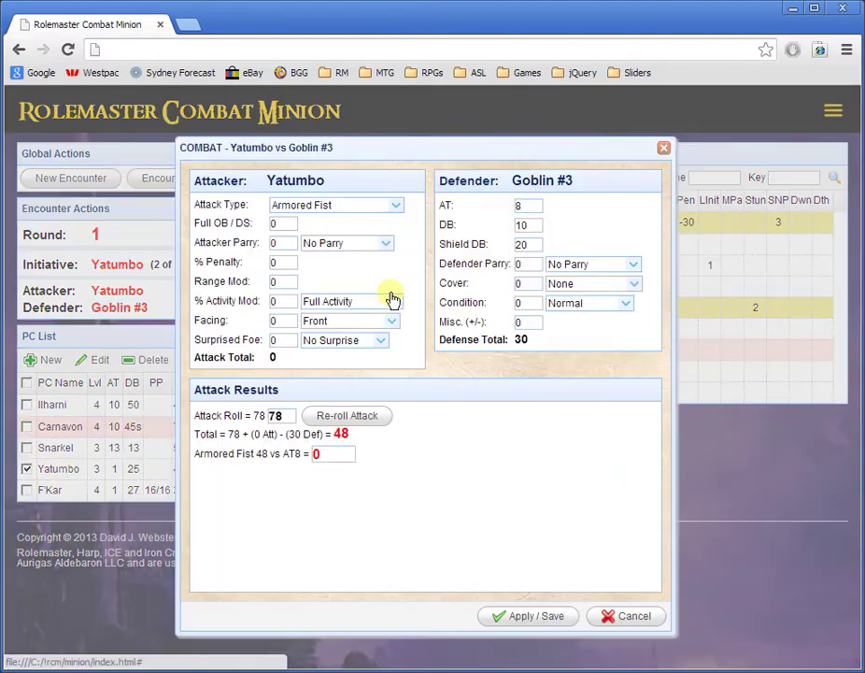
Step: Set Yatumbo's attack type to the melee weapon Broadsword with a full OB of 34
{"action": "left_click", "coordinate": [396, 205]}
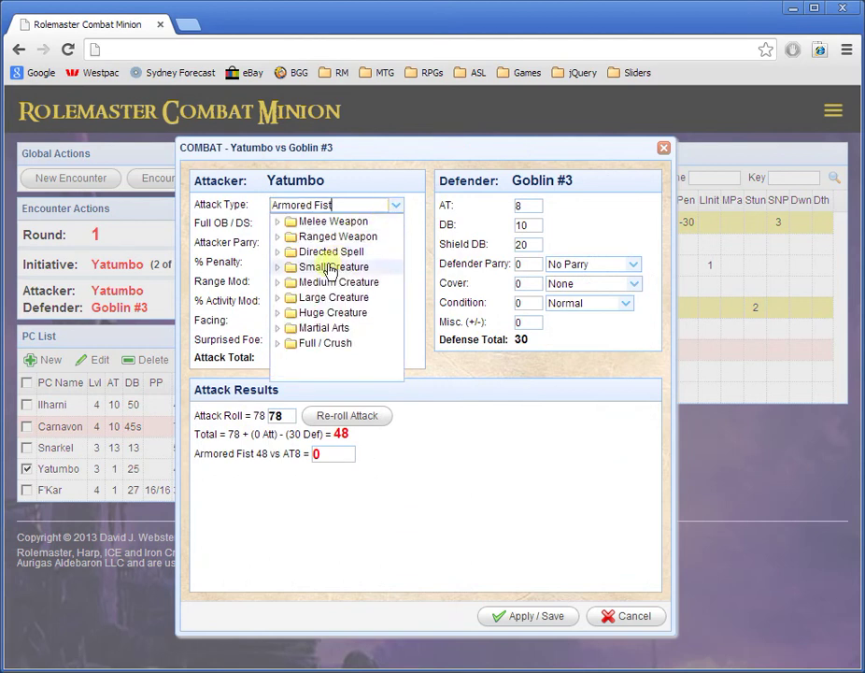
{"action": "left_click", "coordinate": [278, 223]}
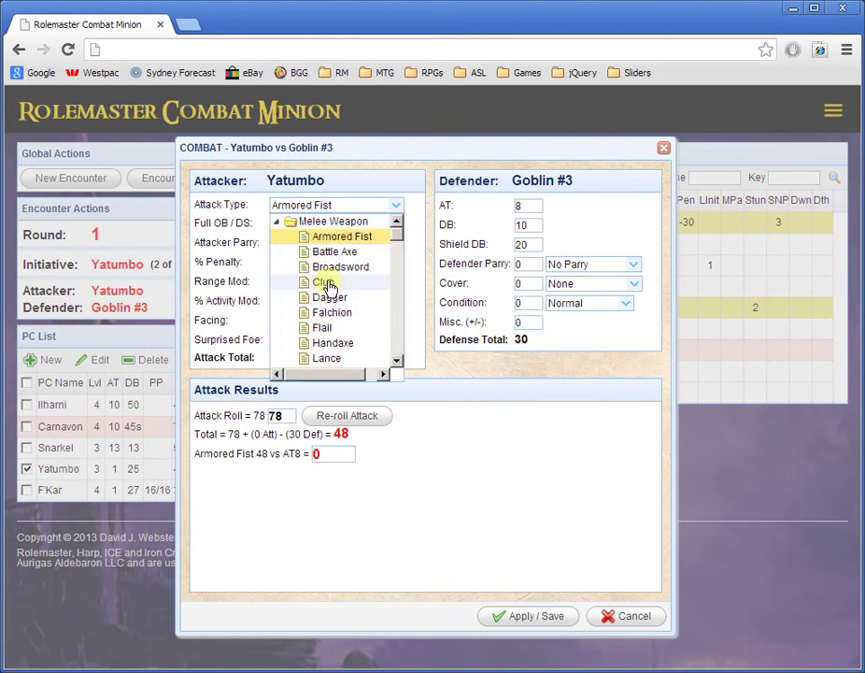
{"action": "left_click", "coordinate": [338, 268]}
{"action": "left_click", "coordinate": [282, 225]}
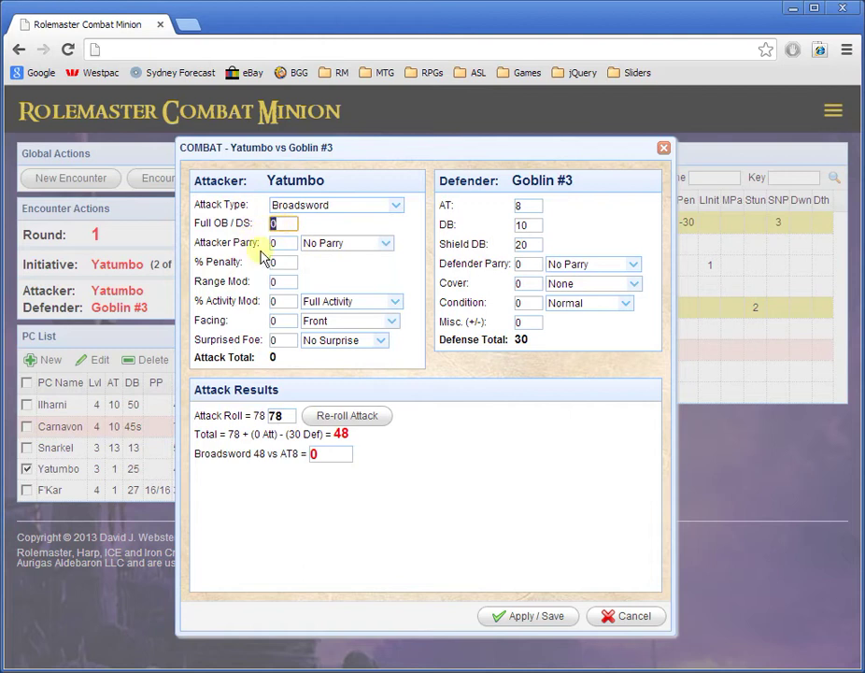
{"action": "type", "text": "34"}
{"action": "left_click", "coordinate": [353, 277]}
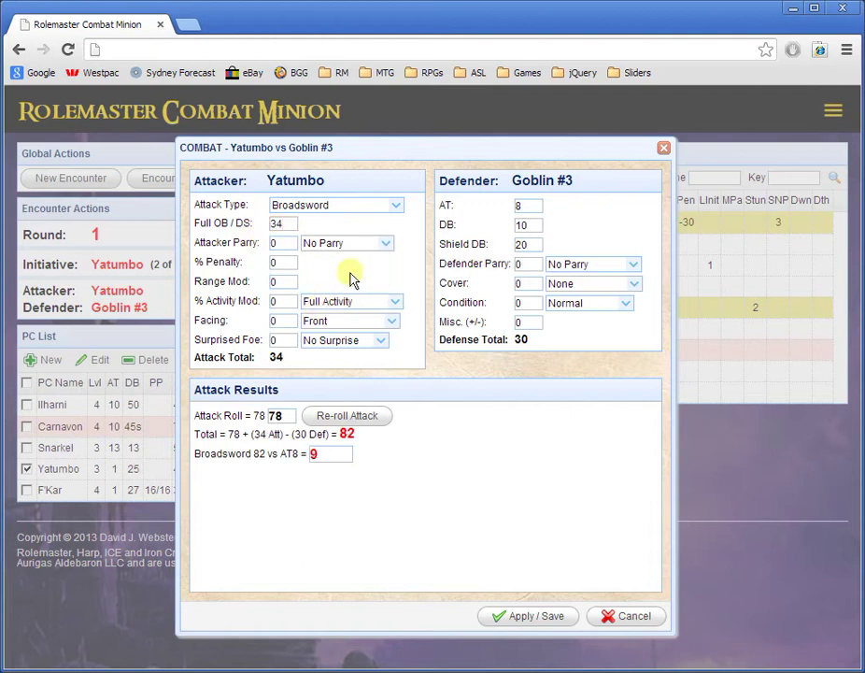
Step: Set Yatumbo's facing to Flank (+15), then roll the critical and apply the results to Goblin #3
{"action": "left_click", "coordinate": [392, 321]}
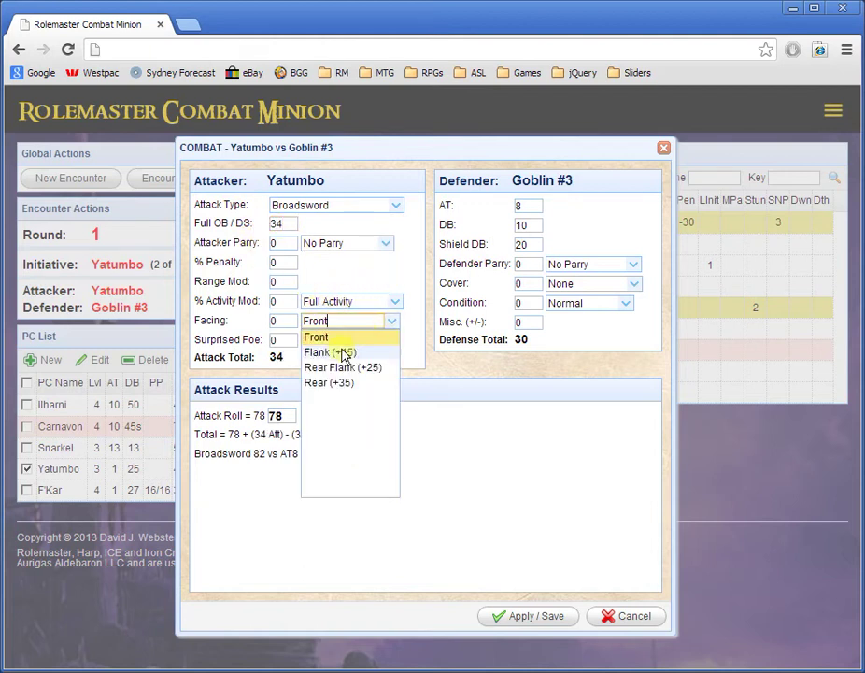
{"action": "left_click", "coordinate": [330, 353]}
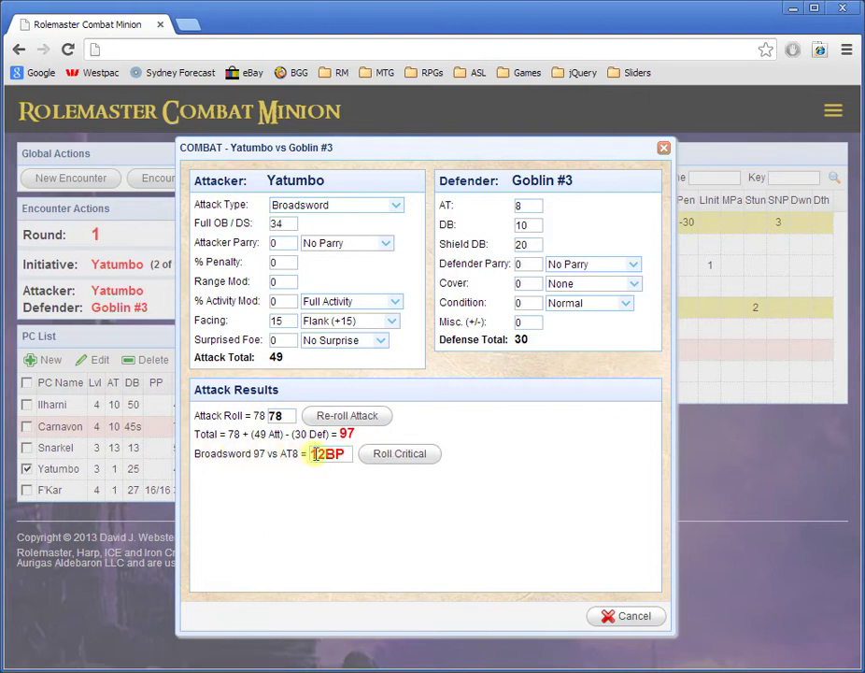
{"action": "left_click", "coordinate": [400, 459]}
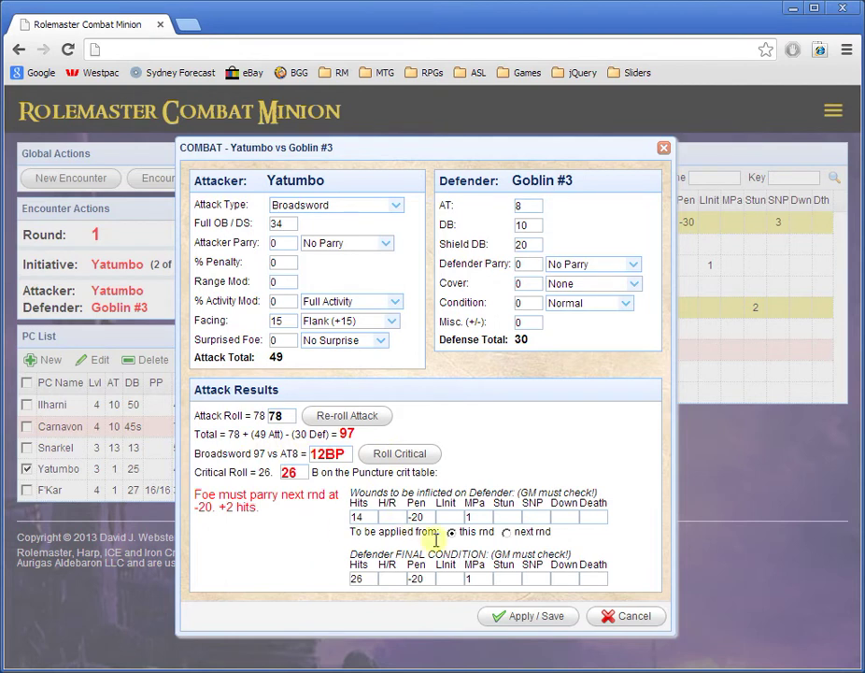
{"action": "left_click", "coordinate": [526, 616]}
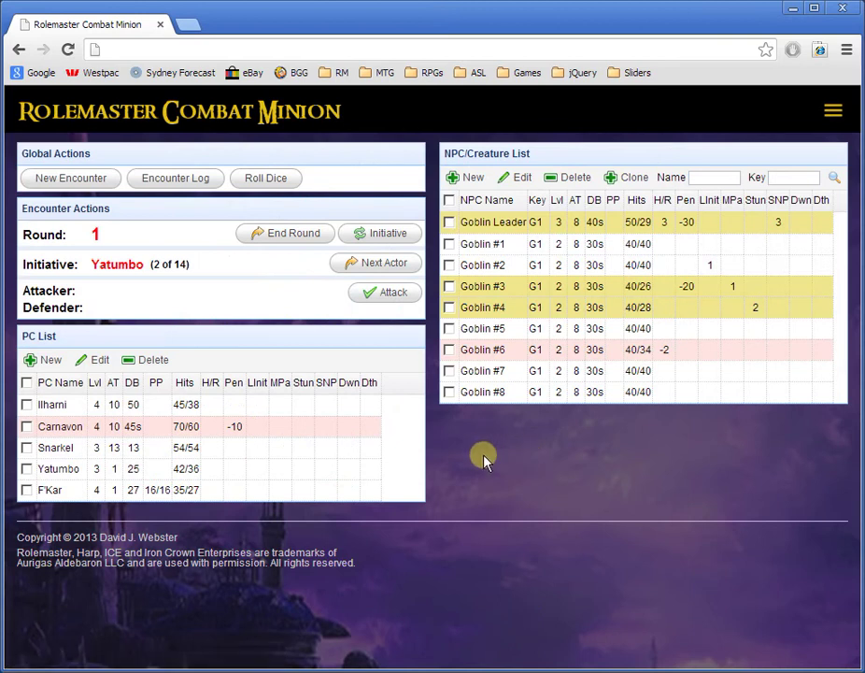
Step: Advance the initiative past the Goblin Leader to Goblin #1 and start its attack on Ilharni
{"action": "left_click", "coordinate": [371, 267]}
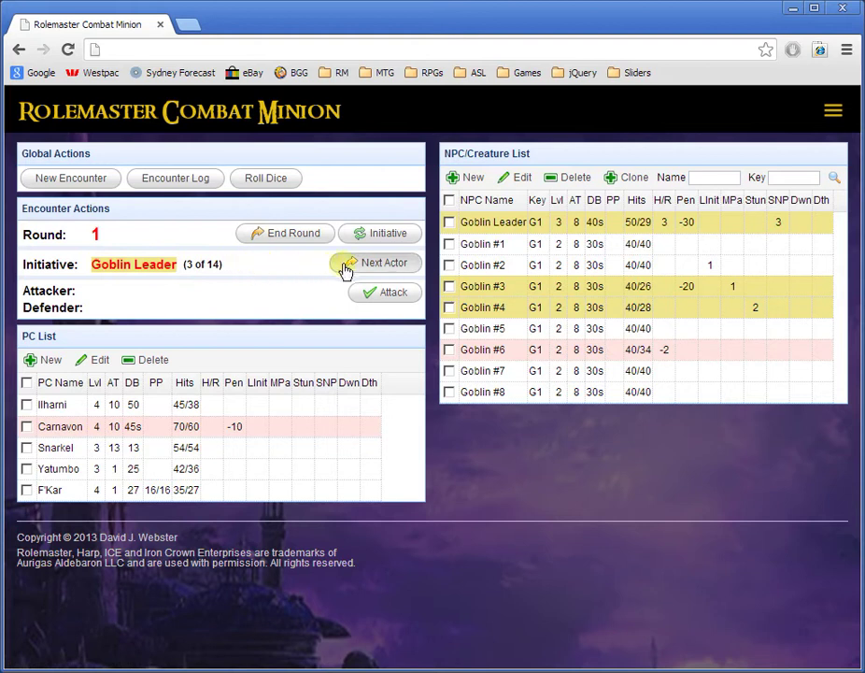
{"action": "left_click", "coordinate": [376, 265]}
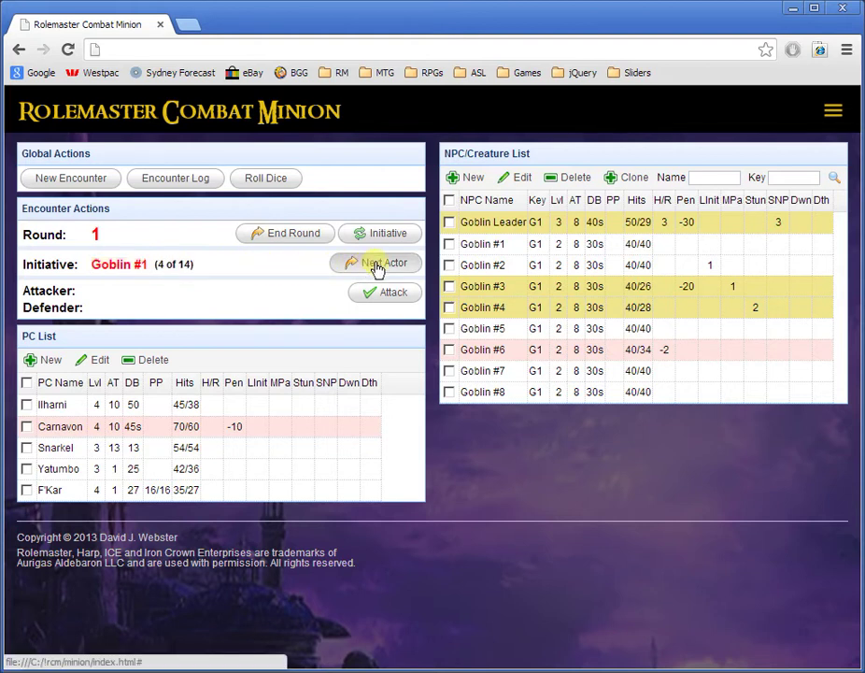
{"action": "left_click", "coordinate": [483, 245]}
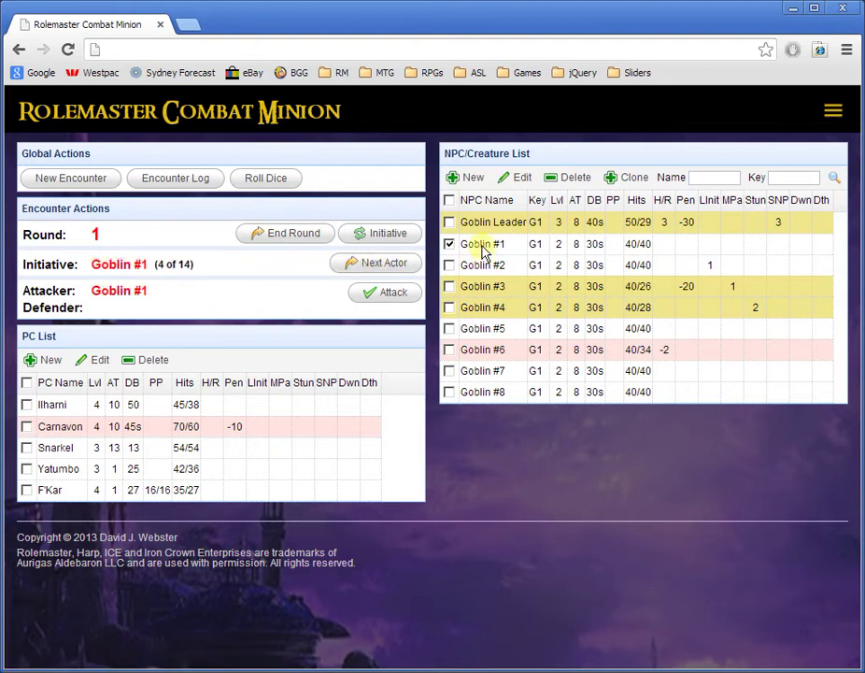
{"action": "left_click", "coordinate": [59, 408]}
{"action": "left_click", "coordinate": [384, 293]}
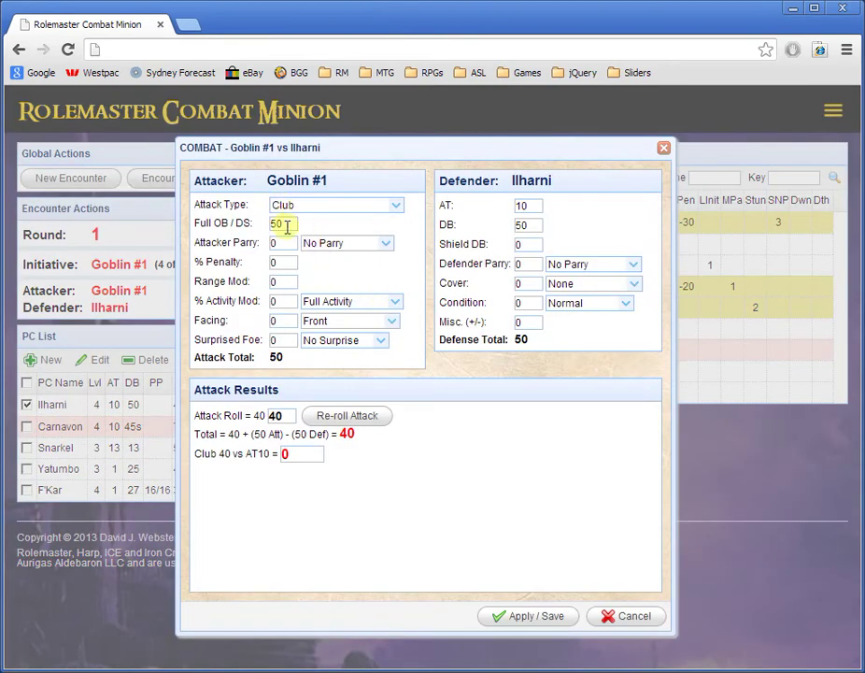
Step: Re-roll Goblin #1's club attack and apply the result to Ilharni
{"action": "left_click", "coordinate": [344, 415]}
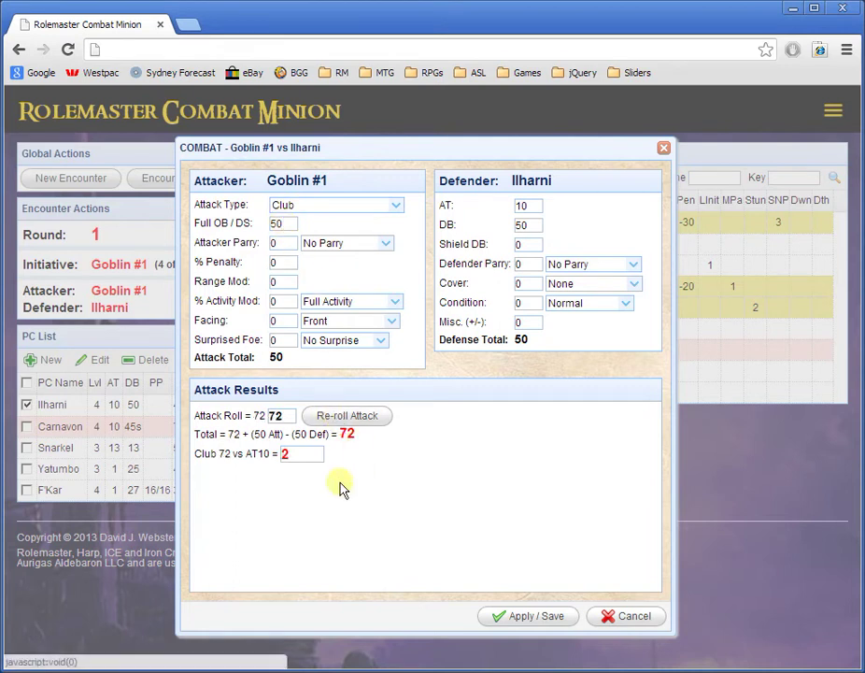
{"action": "left_click", "coordinate": [537, 616]}
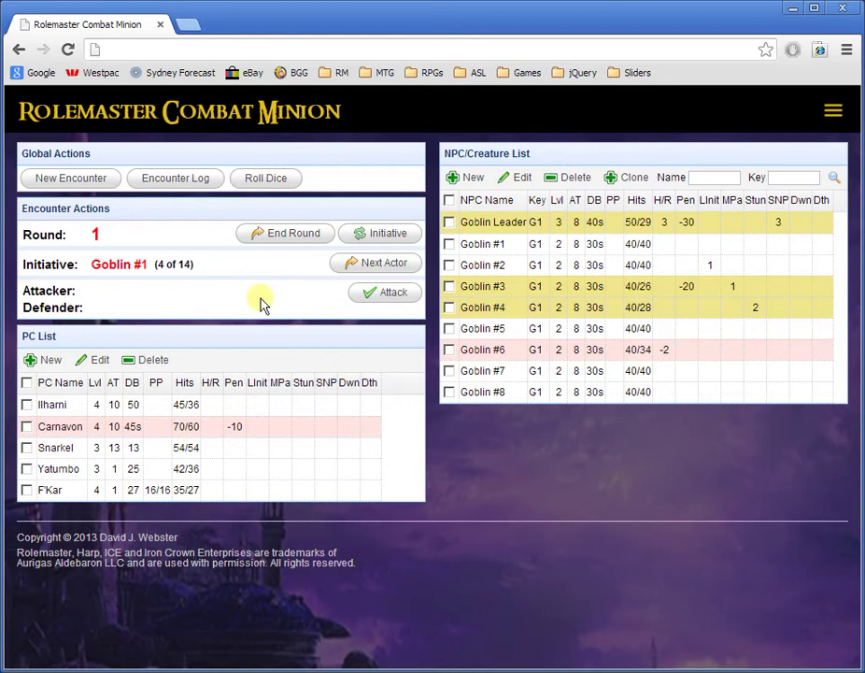
Step: Advance the initiative through the remaining actors of round 1 until Goblin #2, the last of 14, is reached
{"action": "left_click", "coordinate": [371, 269]}
{"action": "left_click", "coordinate": [371, 269]}
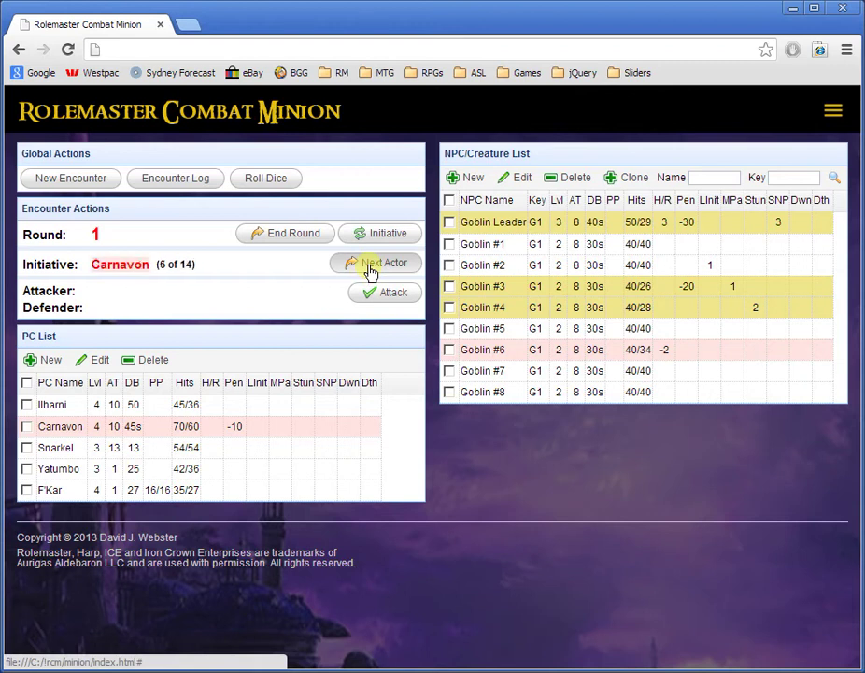
{"action": "left_click", "coordinate": [370, 269]}
{"action": "left_click", "coordinate": [371, 269]}
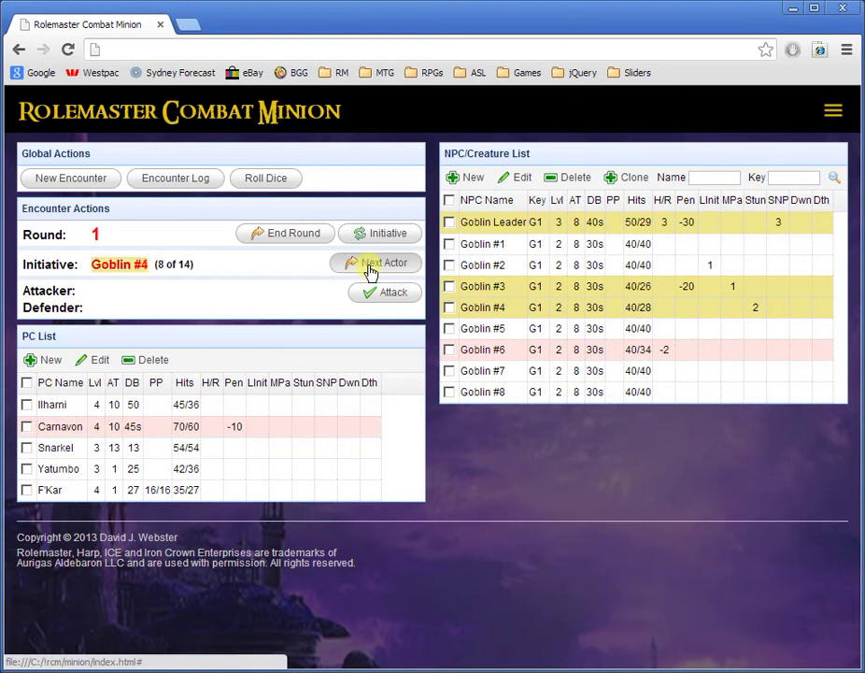
{"action": "left_click", "coordinate": [371, 269]}
{"action": "left_click", "coordinate": [371, 270]}
{"action": "left_click", "coordinate": [370, 269]}
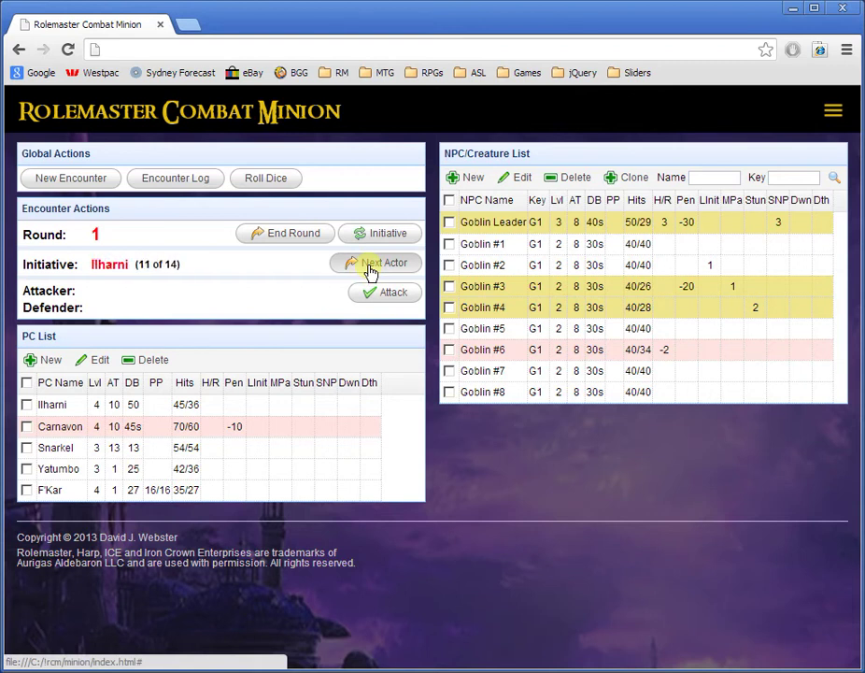
{"action": "left_click", "coordinate": [371, 269]}
{"action": "left_click", "coordinate": [371, 270]}
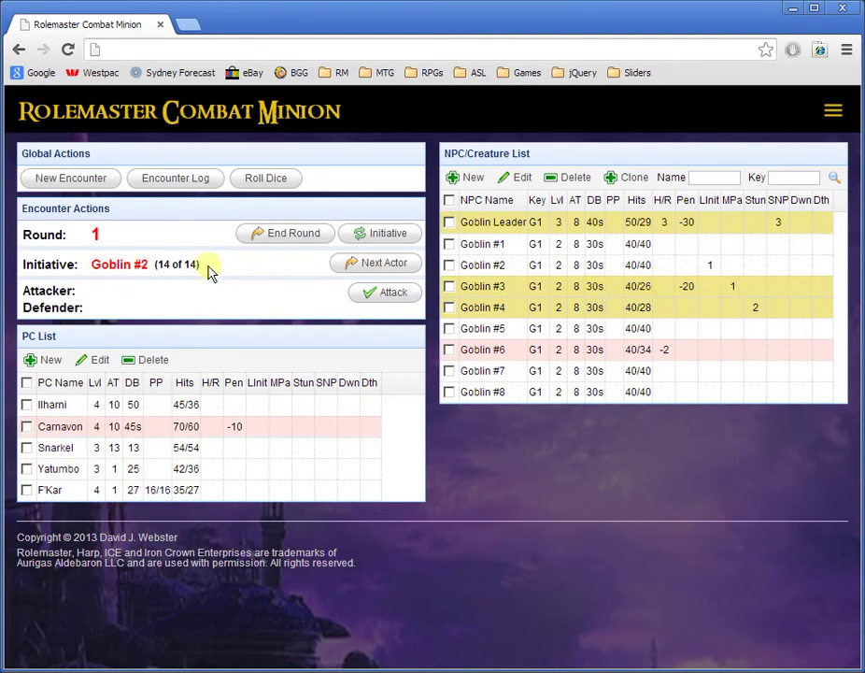
Step: End round 1 and dismiss its upkeep log, then roll and save new initiative for all actors in round 2
{"action": "left_click", "coordinate": [289, 236]}
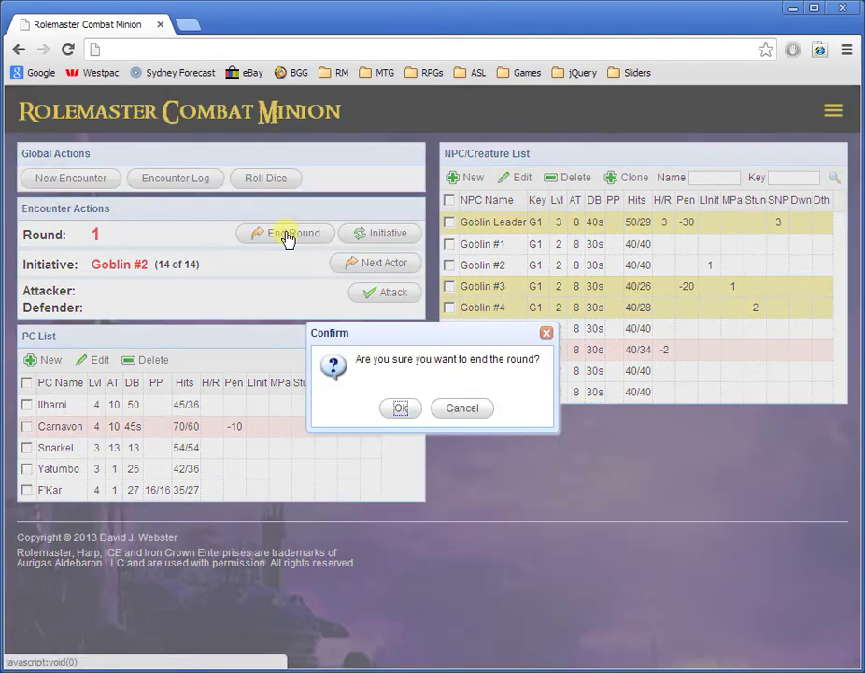
{"action": "left_click", "coordinate": [402, 410]}
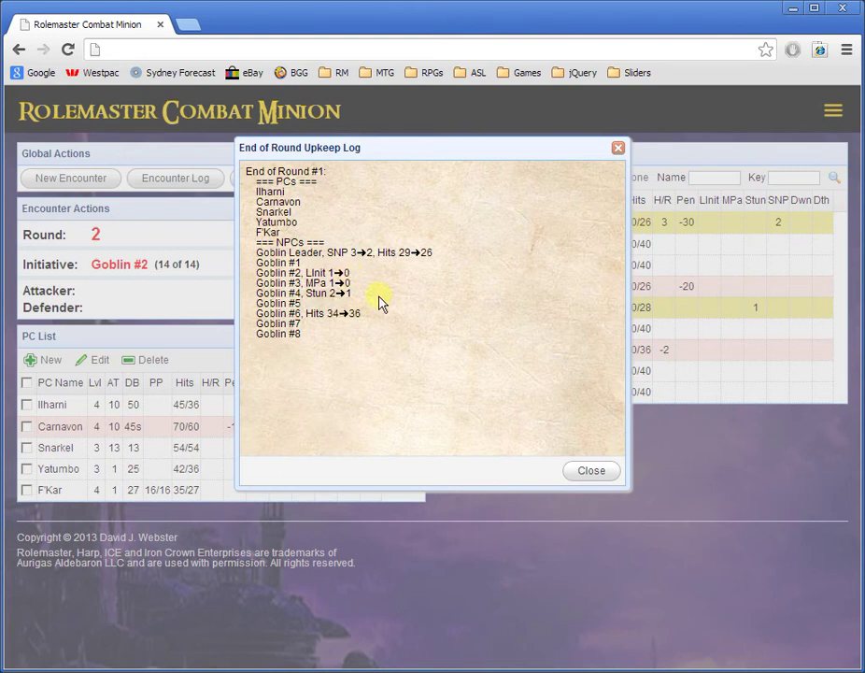
{"action": "left_click", "coordinate": [589, 472]}
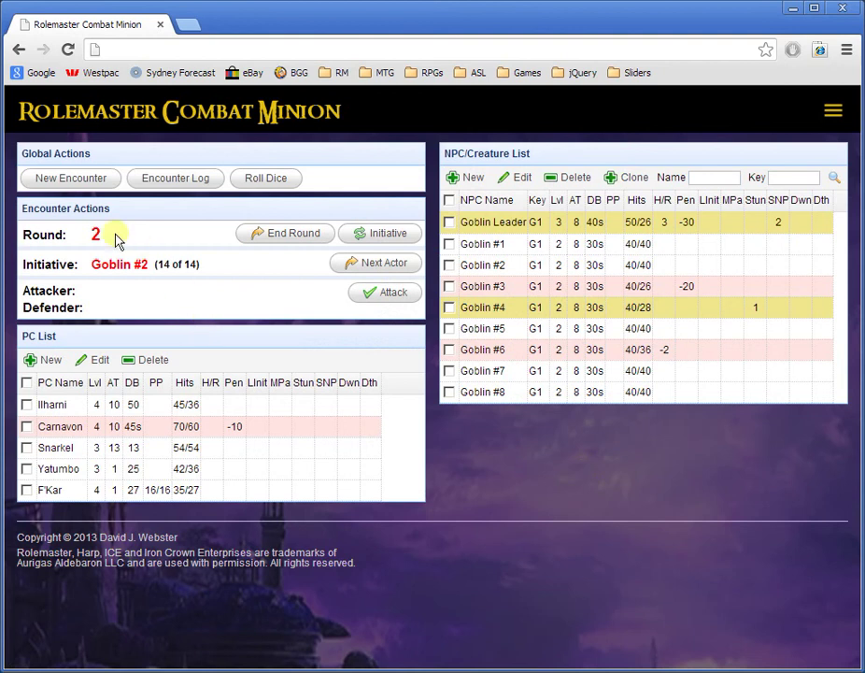
{"action": "left_click", "coordinate": [383, 236]}
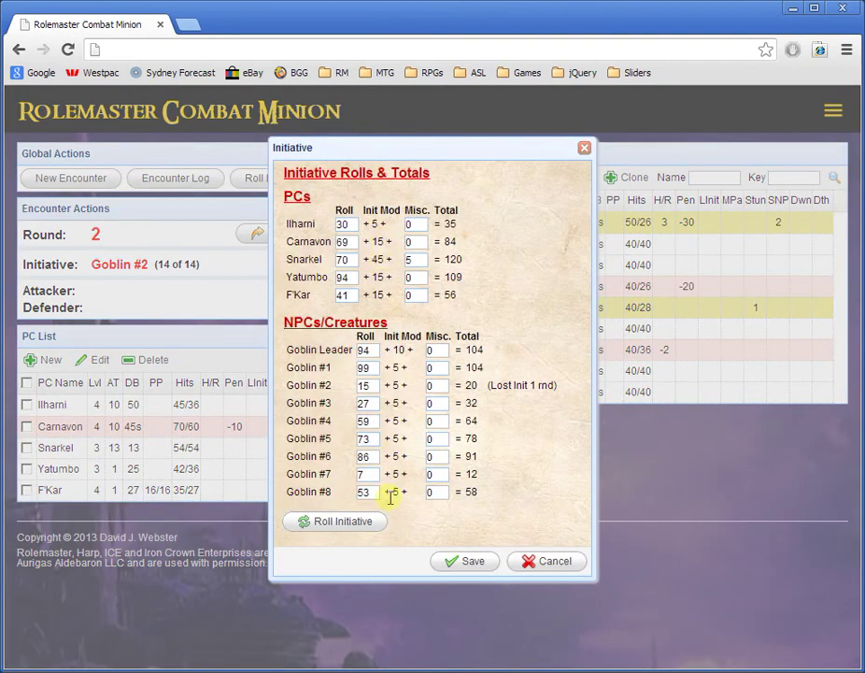
{"action": "left_click", "coordinate": [344, 523]}
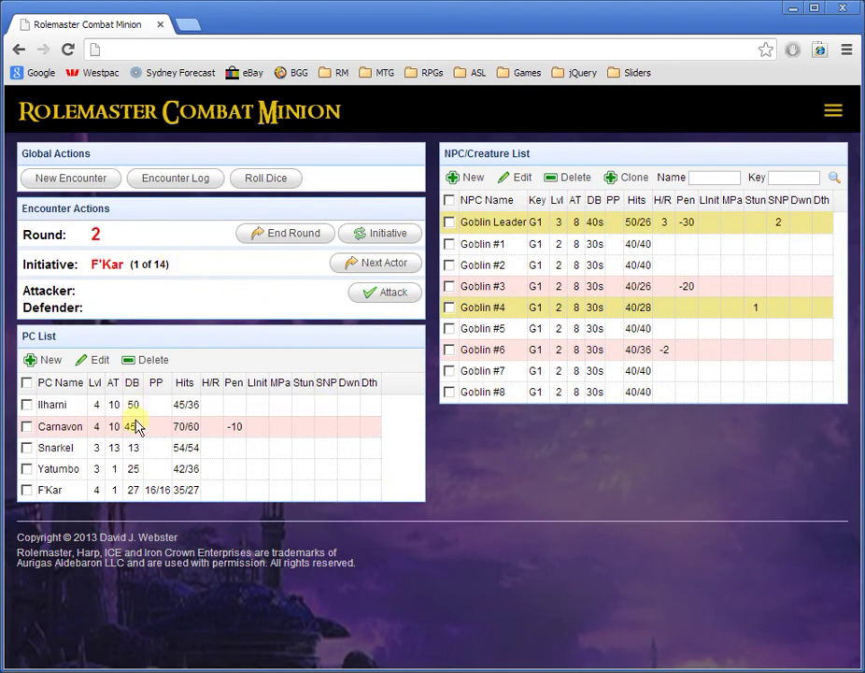
Step: Start F'Kar's attack on Goblin #2 and set the attack type to the directed spell Shock Bolt
{"action": "left_click", "coordinate": [28, 490]}
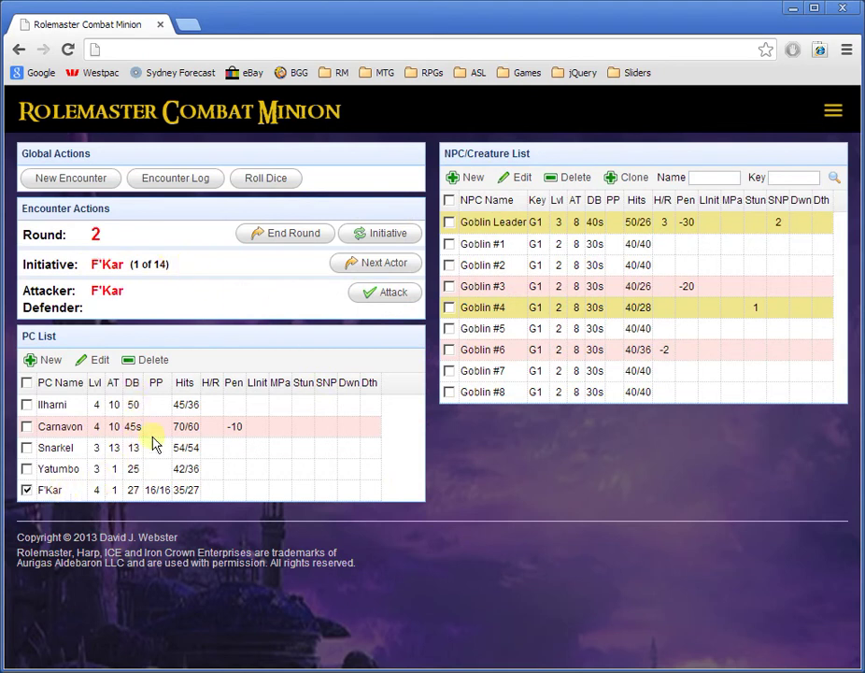
{"action": "left_click", "coordinate": [487, 266]}
{"action": "left_click", "coordinate": [387, 294]}
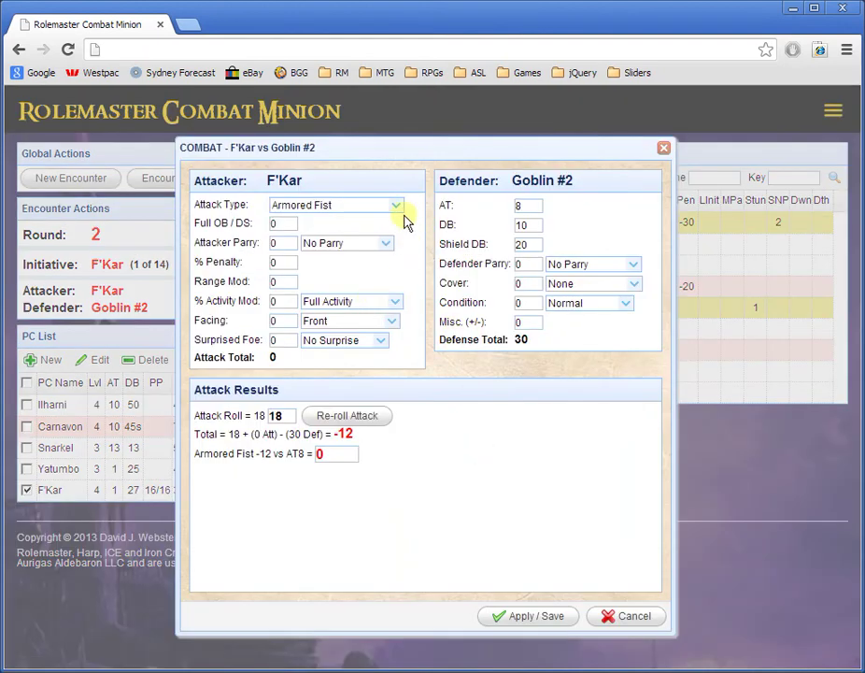
{"action": "left_click", "coordinate": [396, 205]}
{"action": "left_click", "coordinate": [278, 222]}
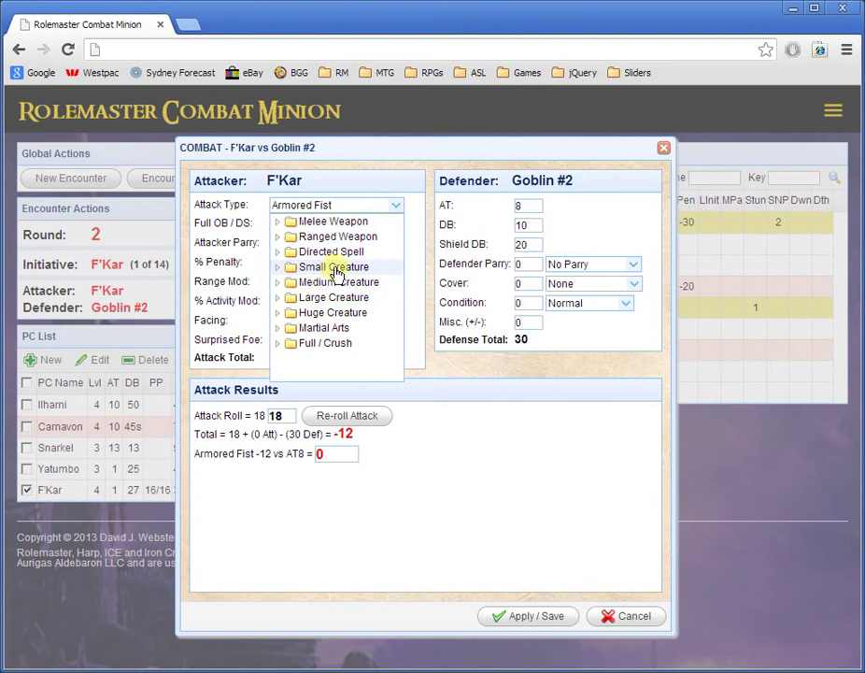
{"action": "left_click", "coordinate": [277, 253]}
{"action": "left_click", "coordinate": [331, 271]}
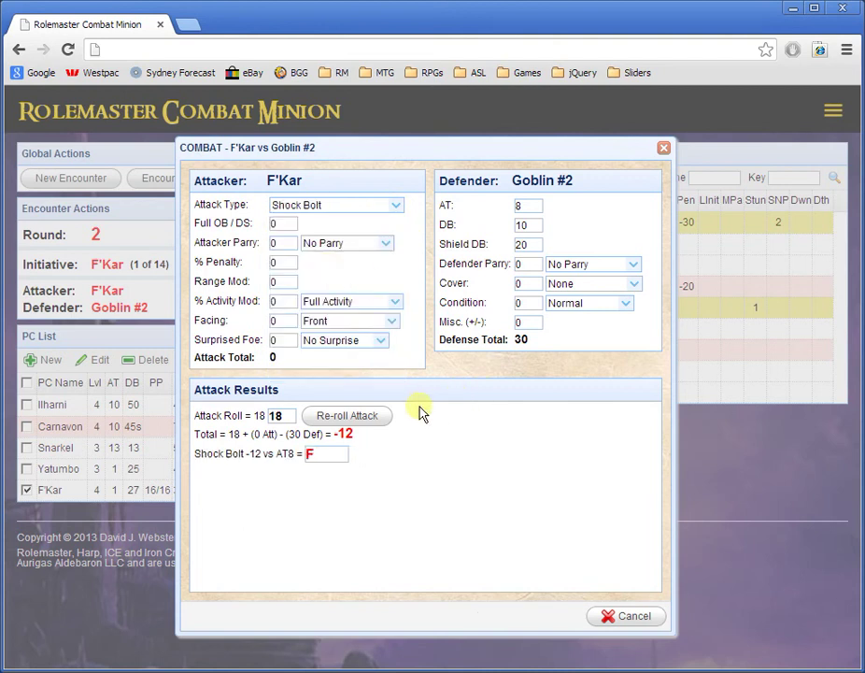
Step: Re-roll F'Kar's Shock Bolt attack, set the full OB to 56 and apply the result to Goblin #2
{"action": "left_click", "coordinate": [338, 424]}
{"action": "left_click", "coordinate": [277, 224]}
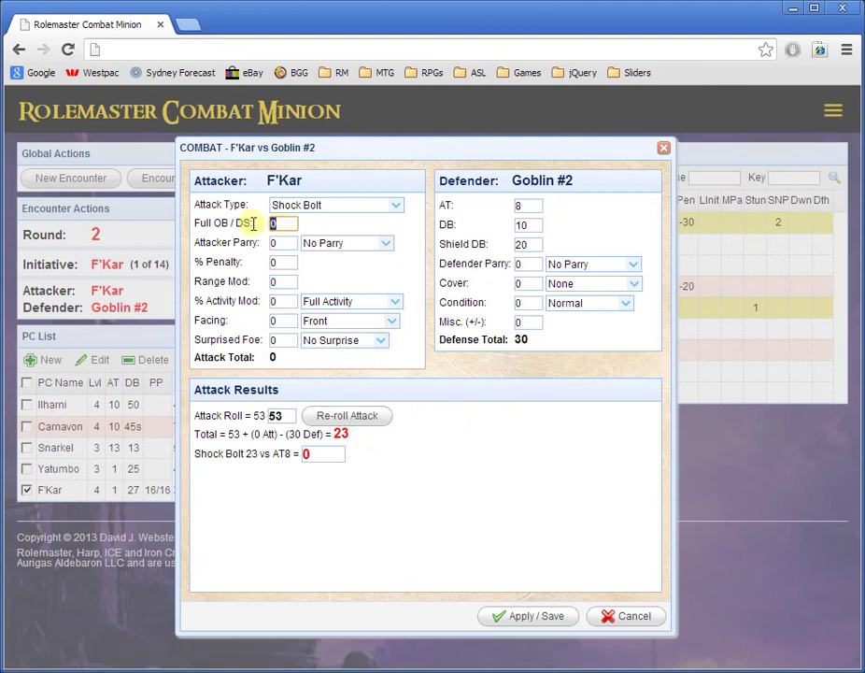
{"action": "type", "text": "56"}
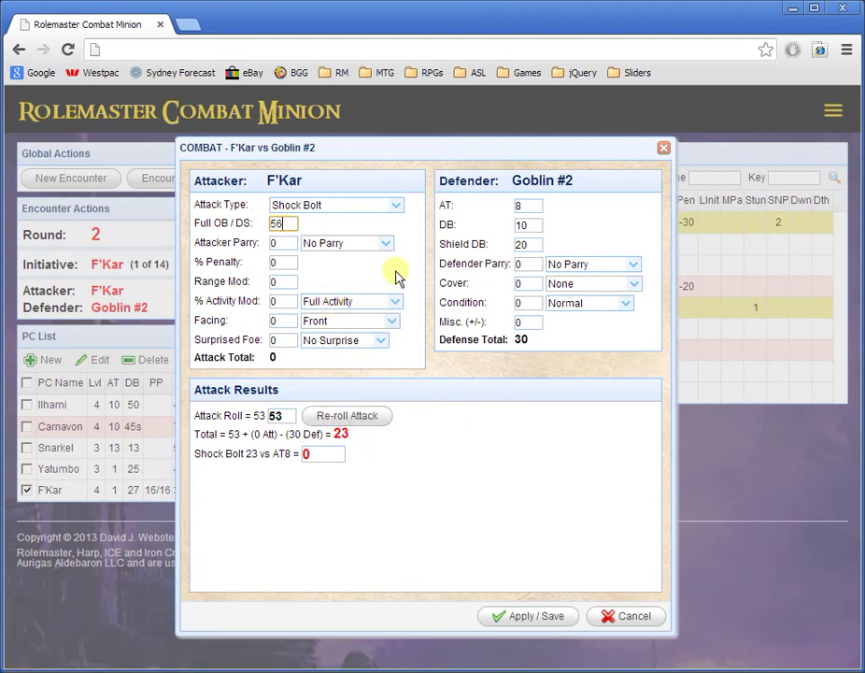
{"action": "left_click", "coordinate": [335, 282]}
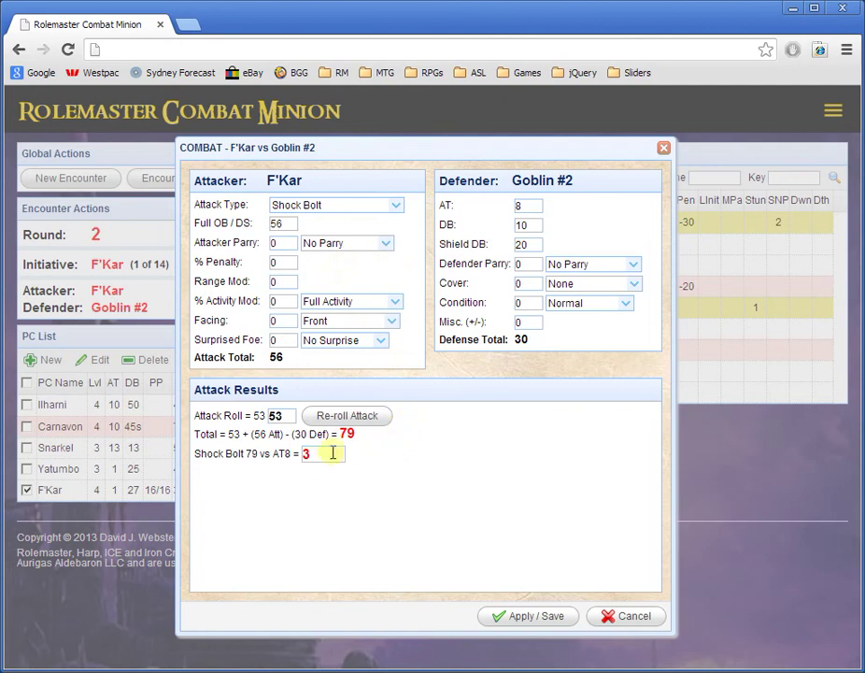
{"action": "left_click", "coordinate": [524, 617]}
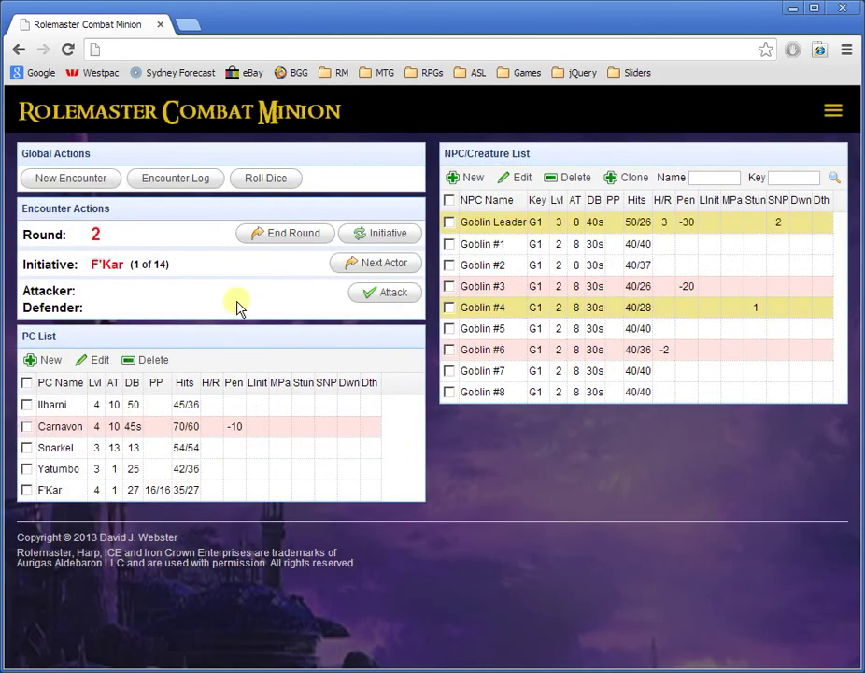
Step: Review the encounter log from the round 1 initiative down to the latest round 2 attack, then close it
{"action": "left_click", "coordinate": [173, 186]}
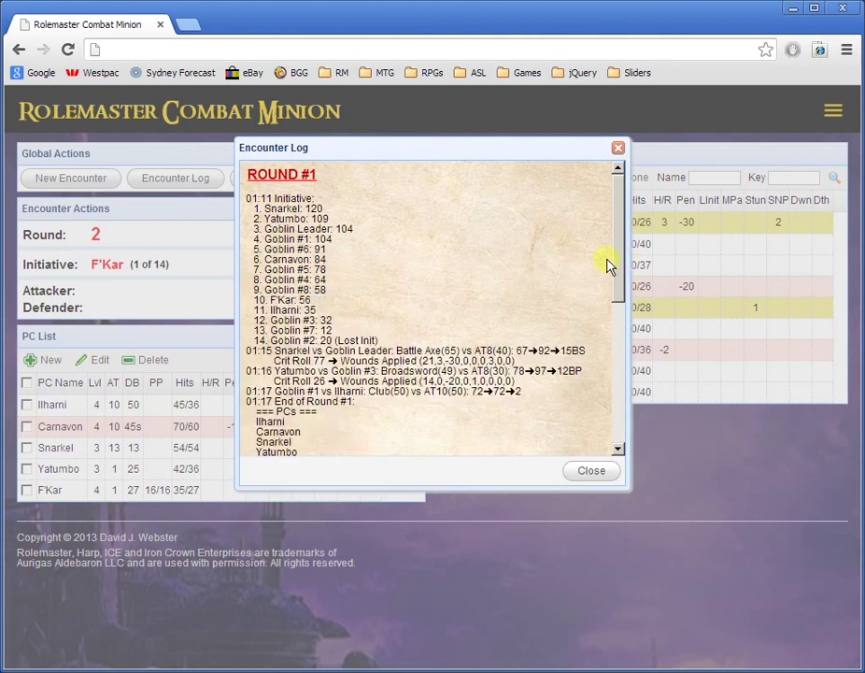
{"action": "left_click_drag", "start_coordinate": [625, 254], "coordinate": [621, 325]}
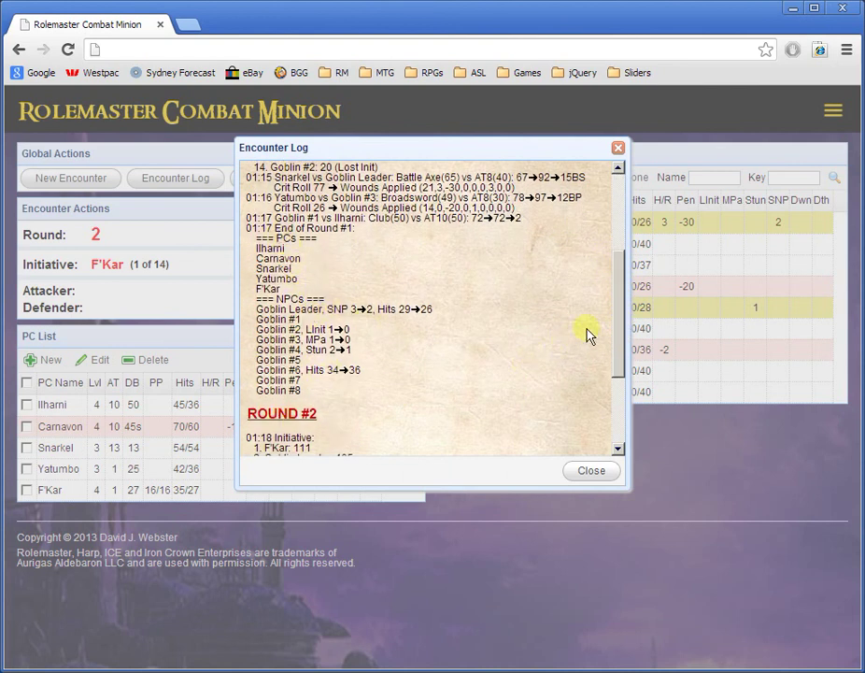
{"action": "scroll", "coordinate": [621, 328], "scroll_direction": "down", "scroll_amount": 1}
{"action": "left_click_drag", "start_coordinate": [620, 329], "coordinate": [616, 392]}
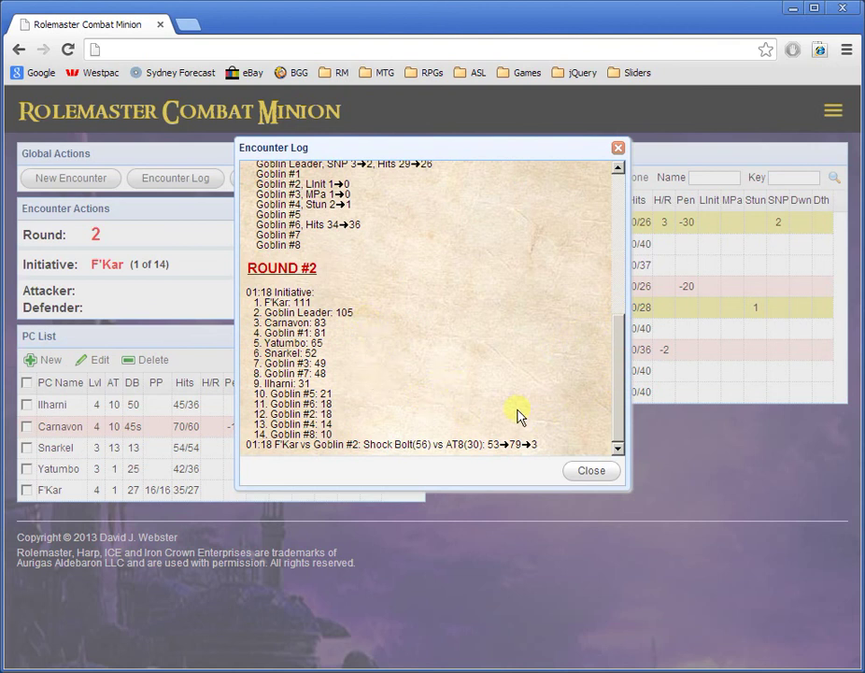
{"action": "left_click", "coordinate": [590, 471]}
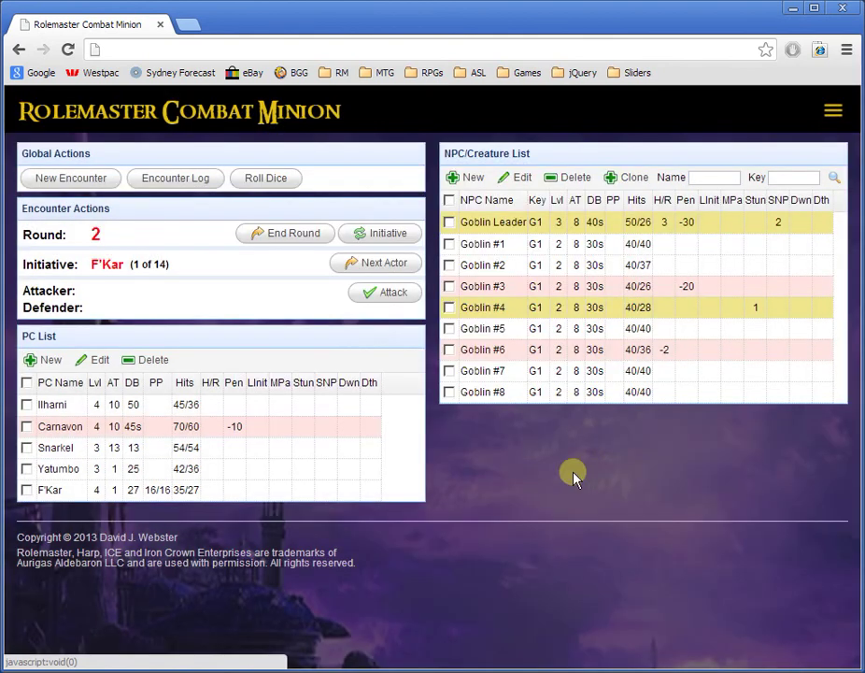
Step: Roll Perception, Move & Man and Staves/Wands/Attune checks for all PCs and NPCs, re-roll them once and close the results
{"action": "left_click", "coordinate": [270, 183]}
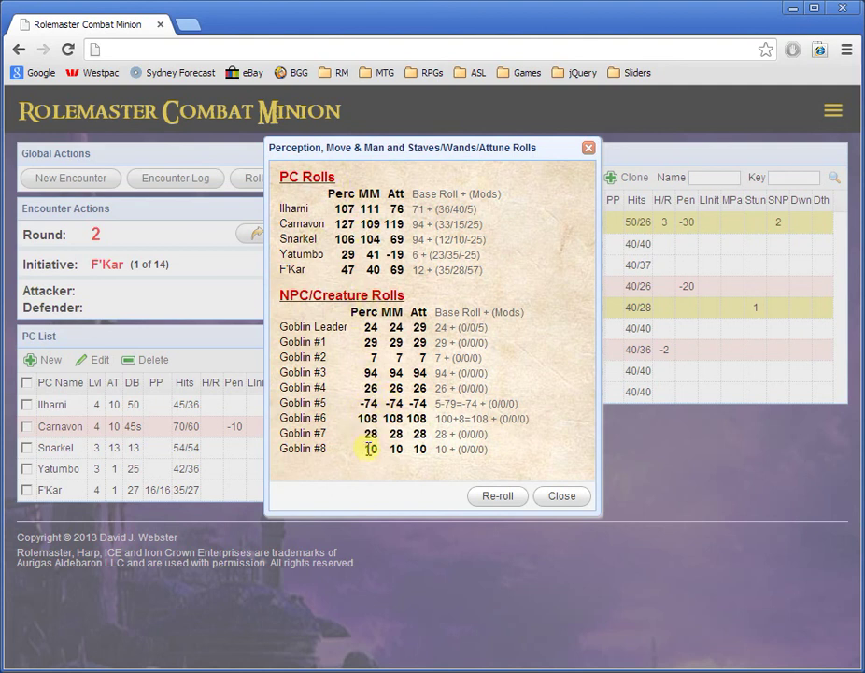
{"action": "left_click", "coordinate": [494, 495]}
{"action": "left_click", "coordinate": [561, 496]}
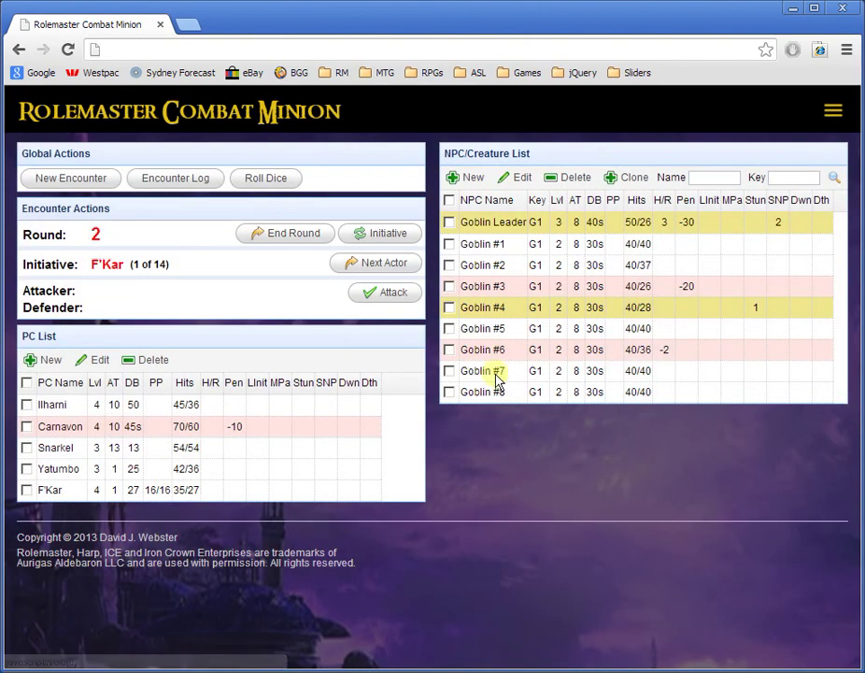